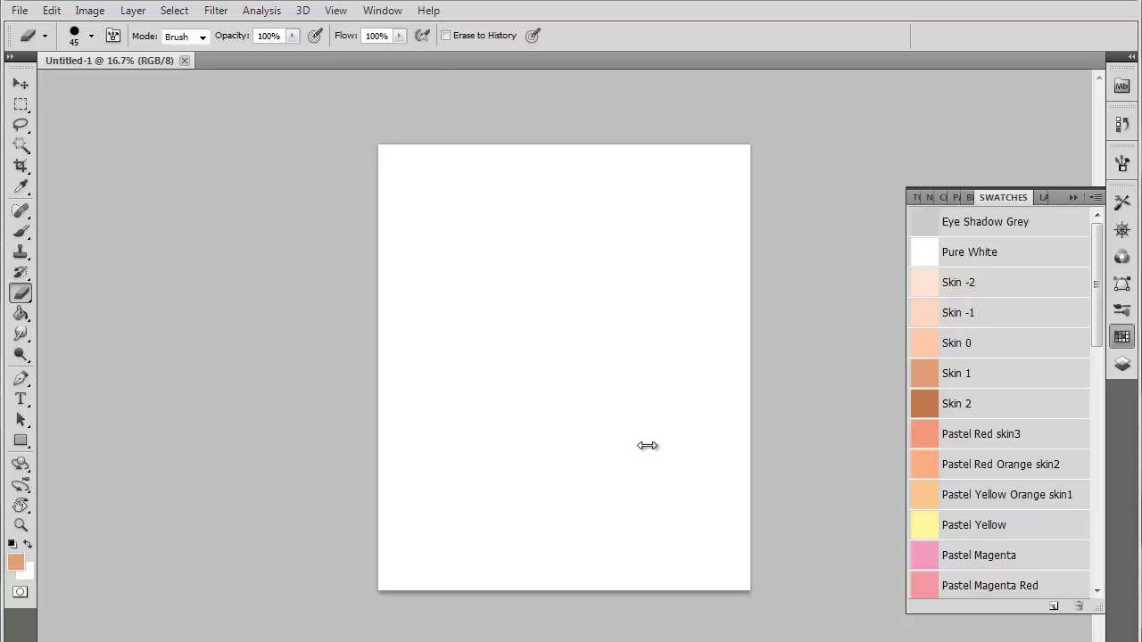
Load the Brush with light peach Skin 0 at 250 px, then undo a trial soft stroke
left_click(20, 231)
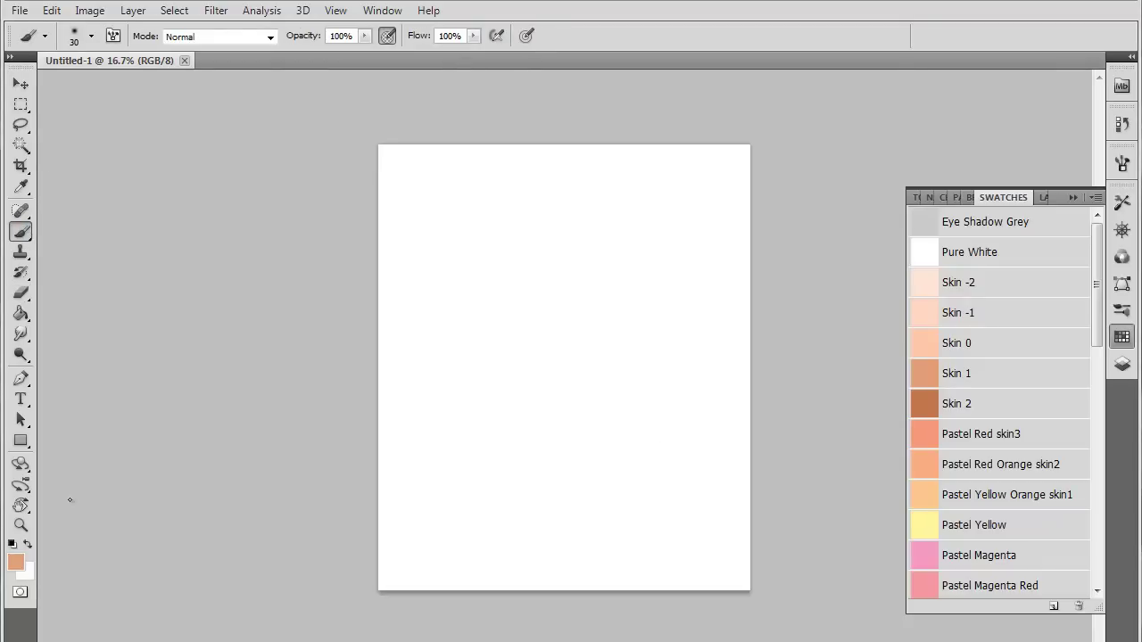
left_click(977, 342)
key("bracketright")
key("bracketright")
key("bracketright")
key("bracketright")
key("bracketright")
key("bracketright")
key("bracketright")
key("bracketright")
key("bracketright")
key("bracketright")
key("bracketright")
key("bracketright")
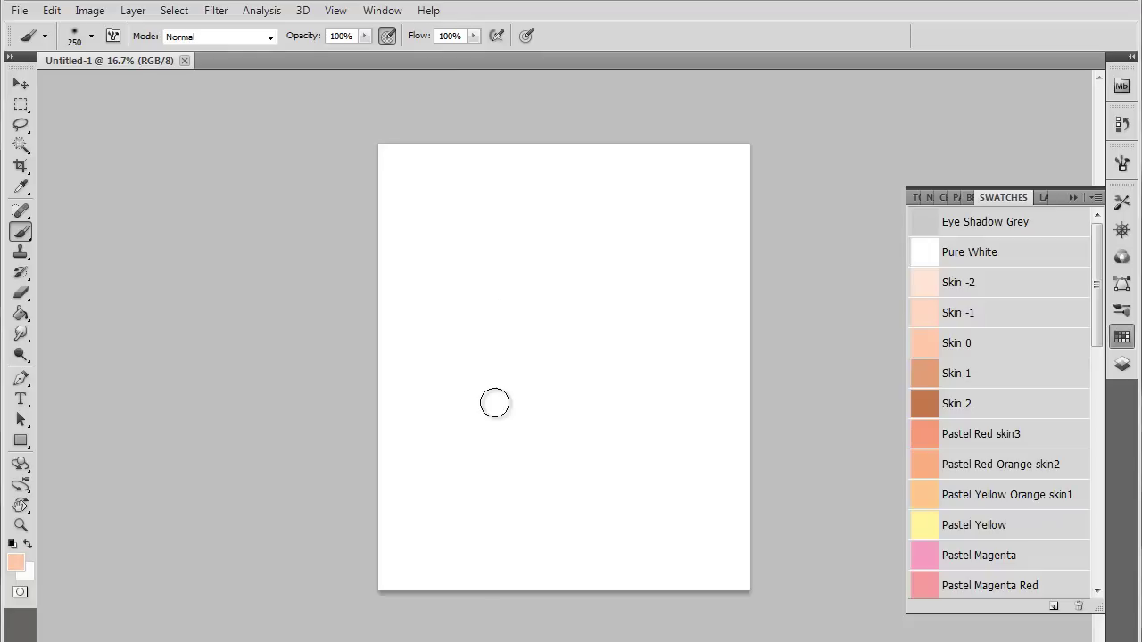
mouse_move(494, 402)
left_mouse_down()
mouse_move(484, 407)
mouse_move(505, 396)
left_mouse_up()
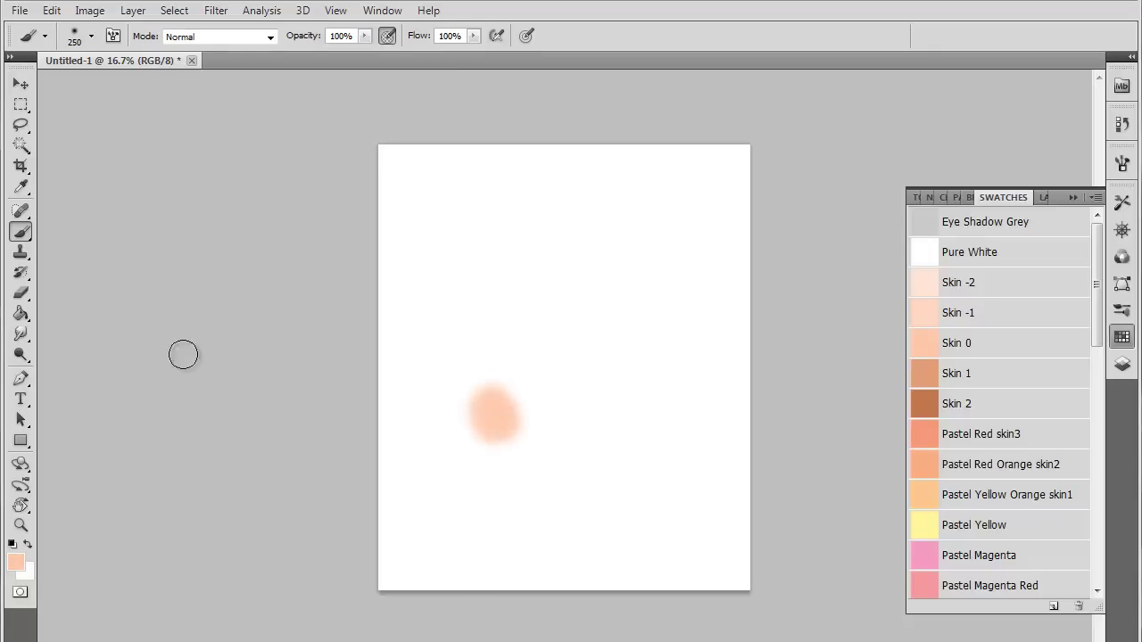
key("ctrl+z")
Switch to the hard round 250 px preset and paint a hard-edged peach patch at lower left
left_click(91, 36)
left_click(100, 172)
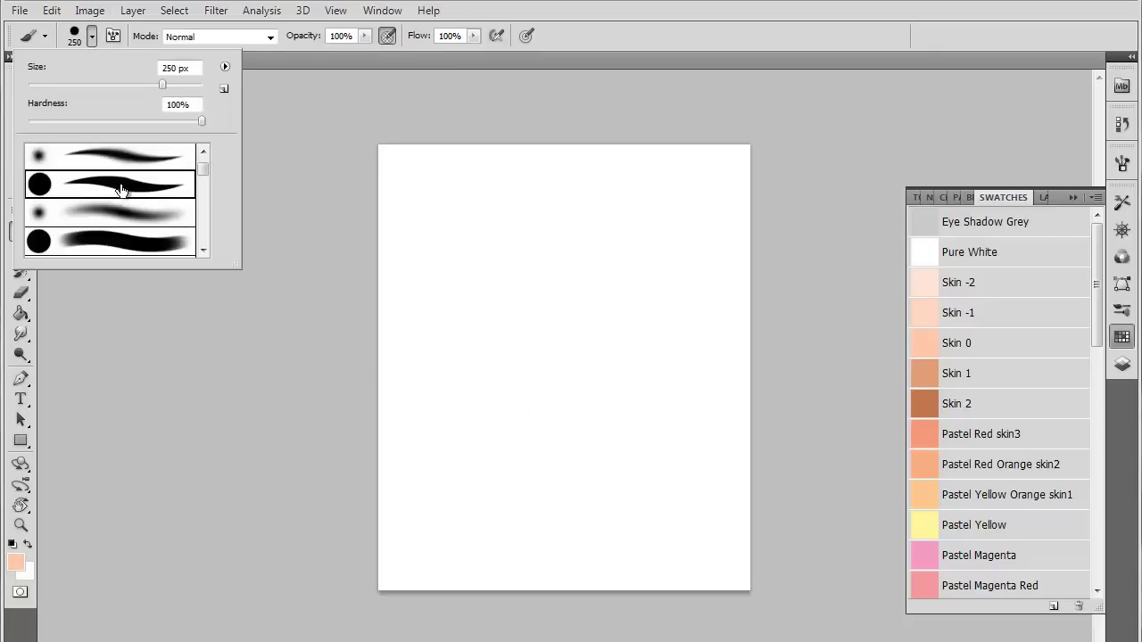
key("Return")
mouse_move(450, 456)
left_mouse_down()
mouse_move(487, 485)
mouse_move(510, 422)
mouse_move(471, 449)
mouse_move(487, 480)
mouse_move(480, 424)
mouse_move(510, 423)
mouse_move(509, 398)
mouse_move(511, 458)
mouse_move(496, 472)
mouse_move(462, 459)
mouse_move(471, 437)
mouse_move(544, 447)
mouse_move(519, 463)
mouse_move(455, 428)
left_mouse_up()
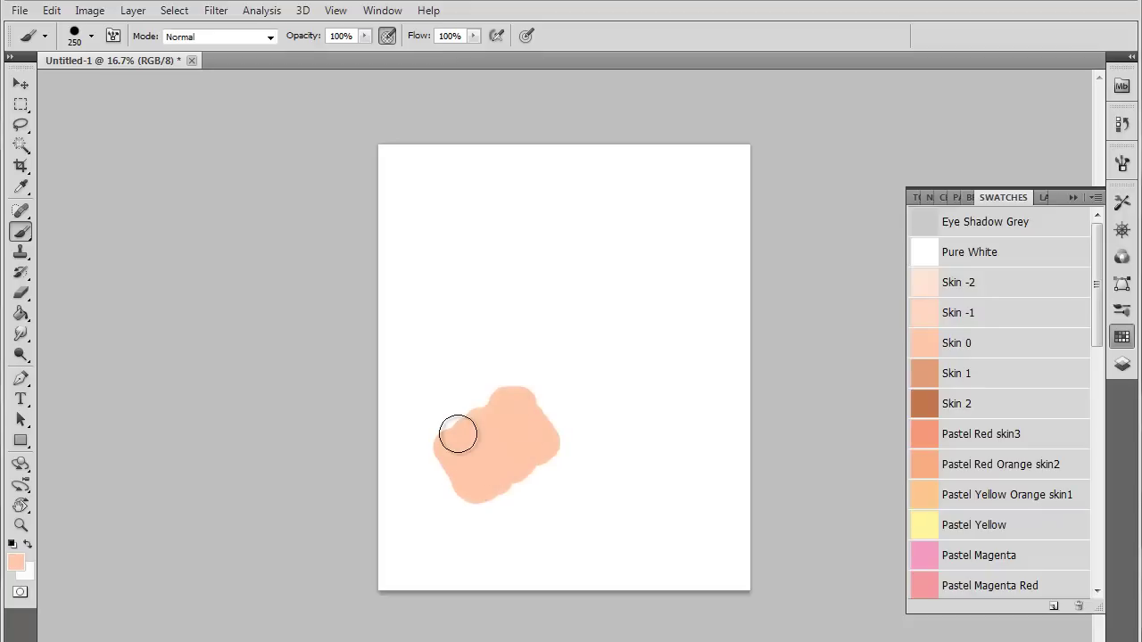
Paint a darker Skin 1 patch over the peach patch's upper-right end and toggle airbrush build-up
double_click(991, 376)
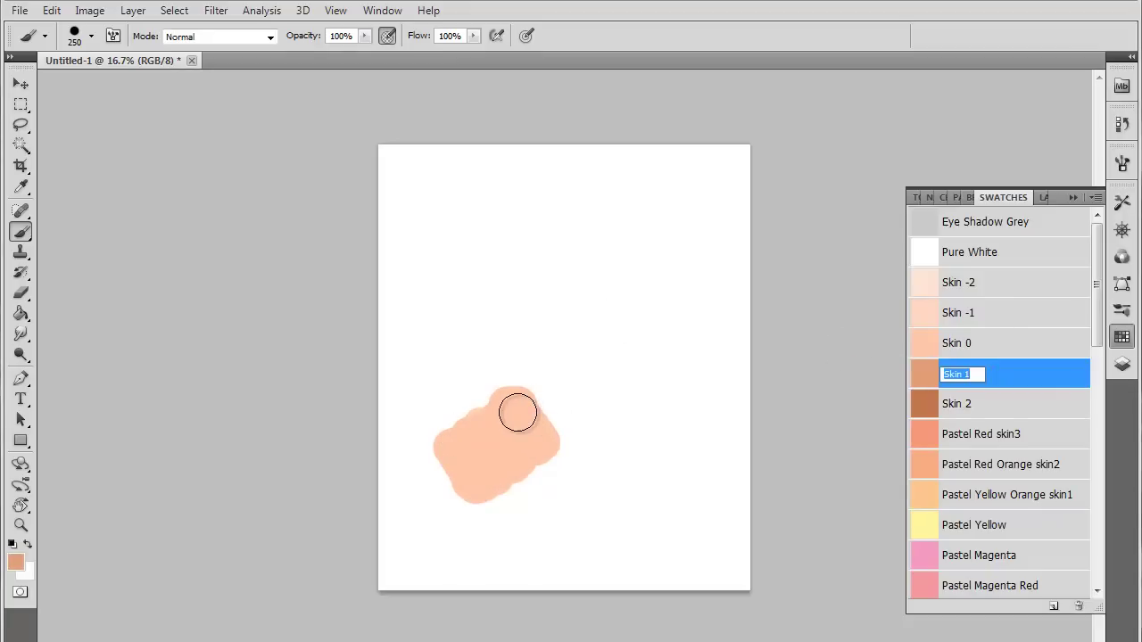
left_click(1002, 363)
mouse_move(514, 424)
left_mouse_down()
mouse_move(551, 379)
mouse_move(565, 390)
mouse_move(543, 415)
mouse_move(579, 420)
mouse_move(589, 399)
mouse_move(514, 387)
mouse_move(568, 402)
mouse_move(544, 425)
mouse_move(508, 408)
mouse_move(537, 416)
mouse_move(545, 375)
mouse_move(566, 389)
mouse_move(542, 400)
left_mouse_up()
left_click(386, 35)
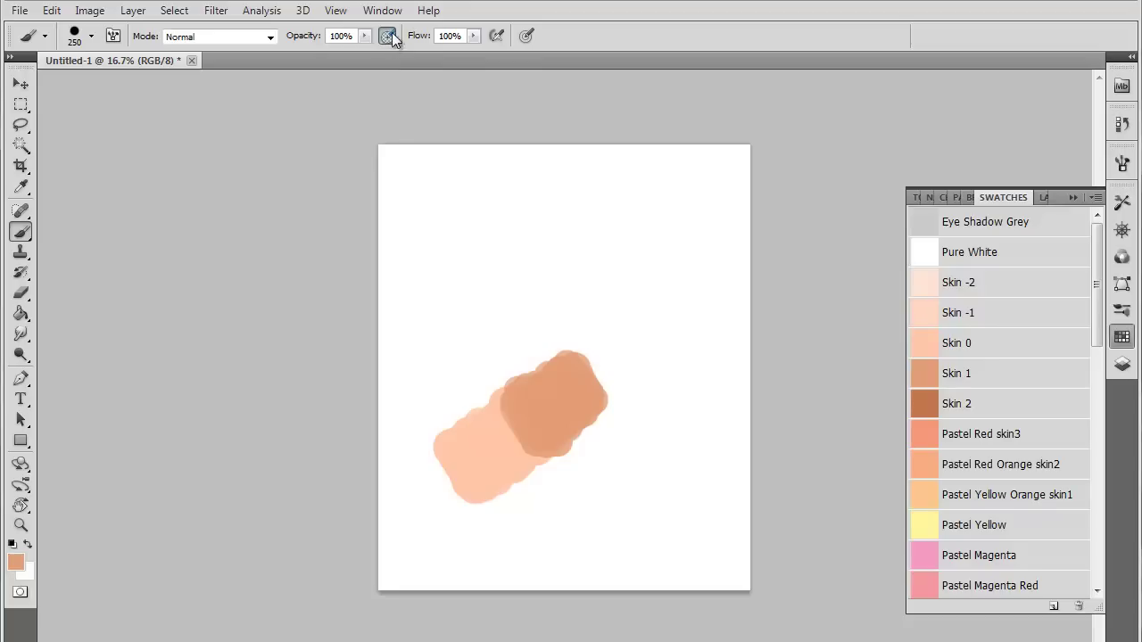
left_click(388, 36)
With the Smudge tool, smear the peach/tan seam and the dark patch's left edge into the peach
mouse_move(20, 337)
left_mouse_down()
mouse_move(97, 336)
mouse_move(116, 370)
left_mouse_up()
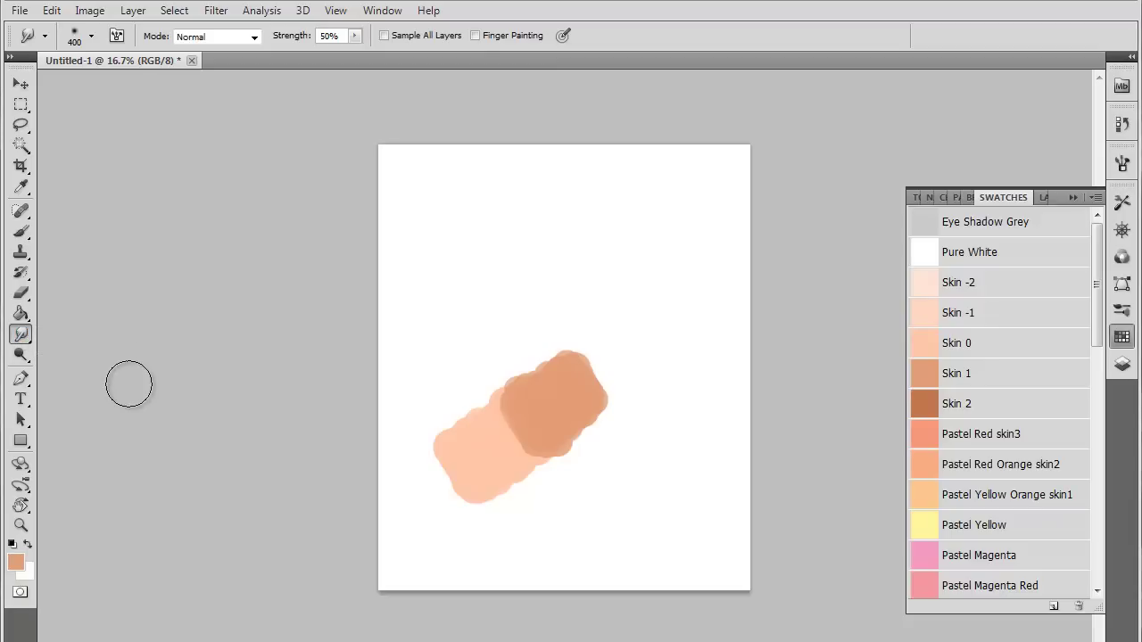
left_click_drag(488, 374, 493, 419)
scroll(493, 419, "up", 5)
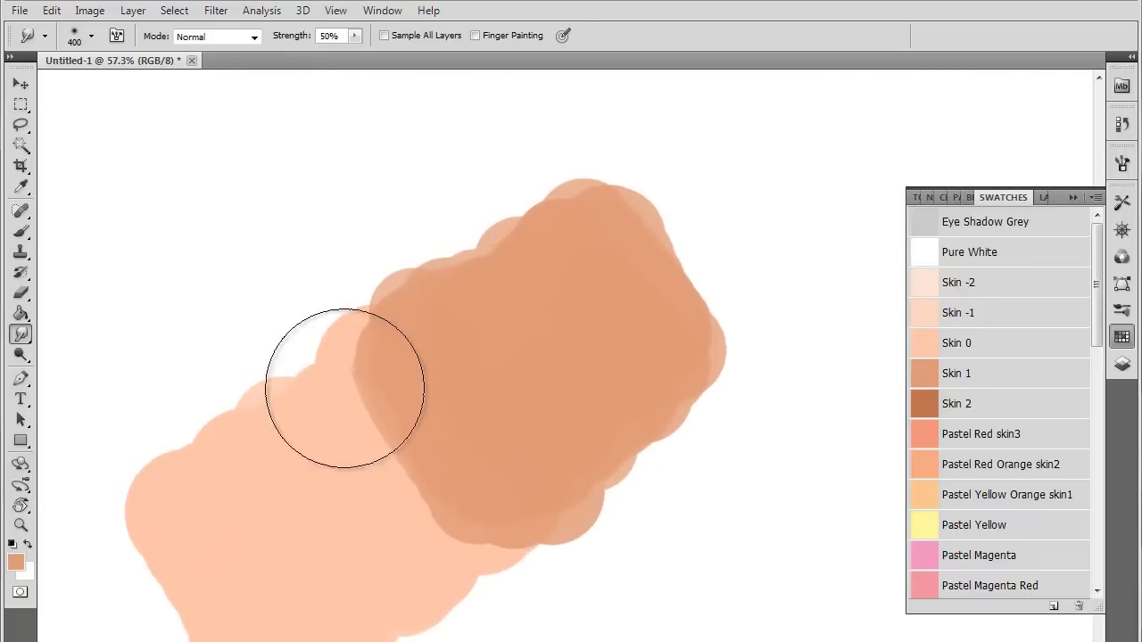
mouse_move(436, 418)
left_mouse_down()
mouse_move(331, 561)
mouse_move(408, 581)
mouse_move(675, 540)
mouse_move(637, 561)
mouse_move(563, 541)
mouse_move(518, 479)
mouse_move(494, 535)
mouse_move(485, 517)
mouse_move(474, 548)
mouse_move(503, 556)
left_mouse_up()
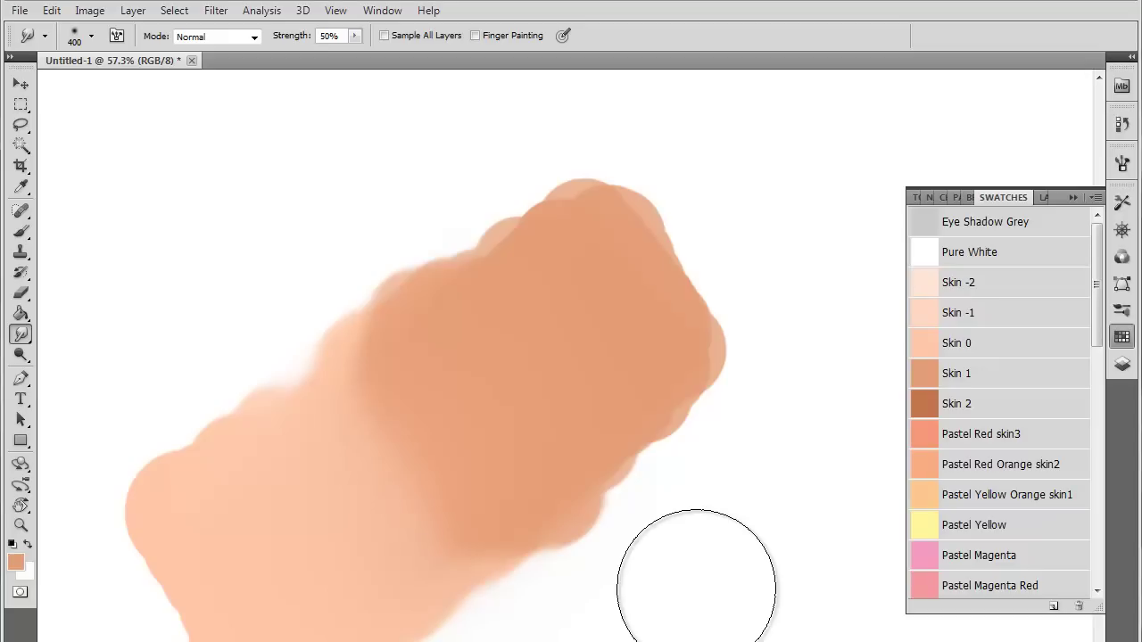
Undo the over-blurred smudge and shrink the Smudge brush to 60 px
key("ctrl+z")
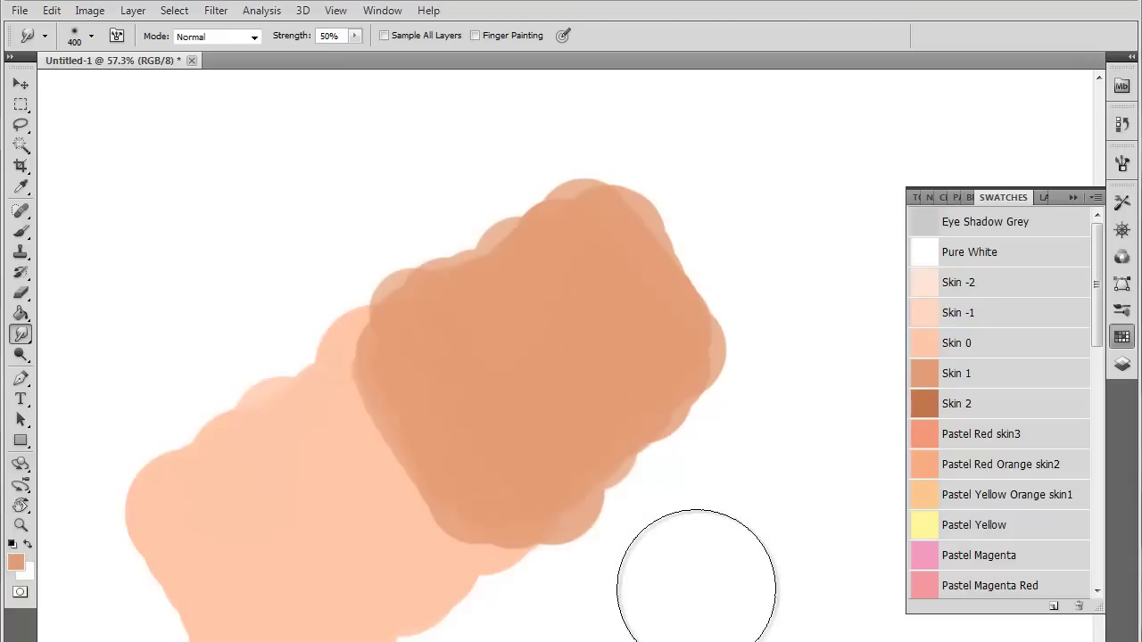
key("bracketleft")
key("bracketleft")
key("bracketleft")
key("bracketleft")
key("bracketleft")
key("bracketleft")
key("bracketleft")
key("bracketleft")
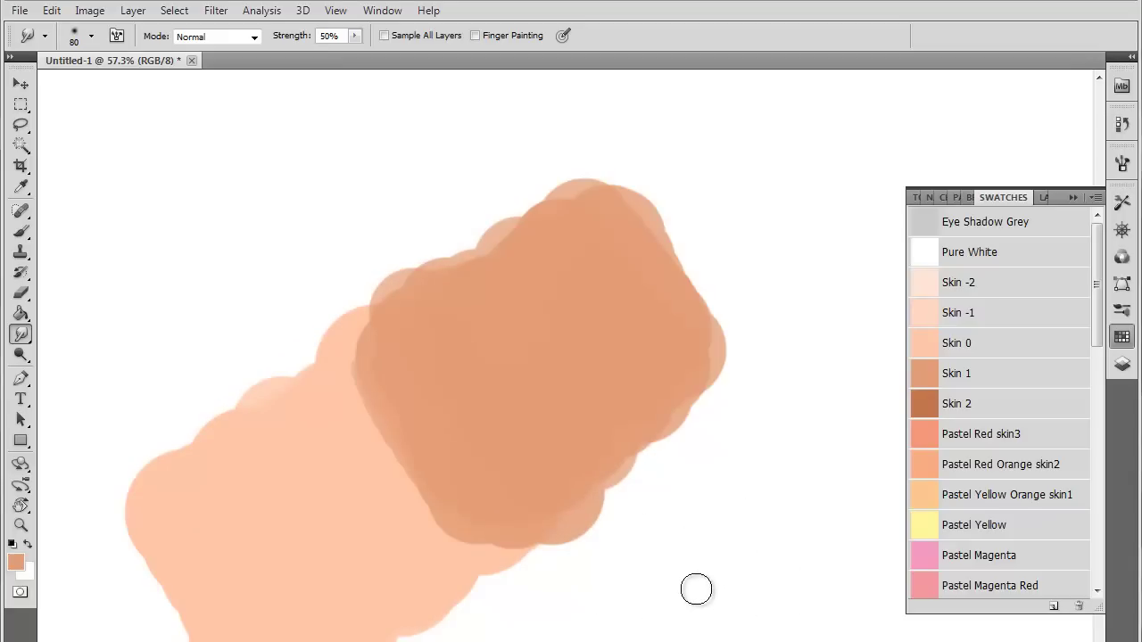
key("bracketleft")
key("bracketleft")
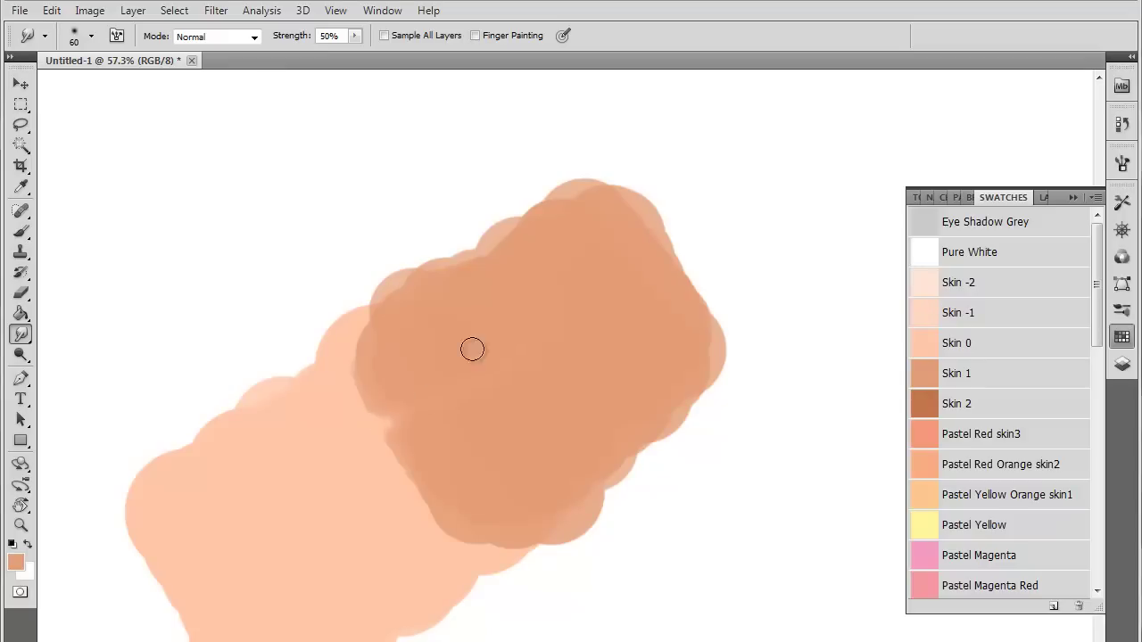
Smudge along the light/dark boundary in several strokes to soften the transition
mouse_move(472, 349)
left_mouse_down()
mouse_move(373, 429)
mouse_move(483, 320)
mouse_move(378, 421)
mouse_move(557, 275)
mouse_move(377, 423)
mouse_move(543, 273)
mouse_move(405, 389)
mouse_move(467, 364)
mouse_move(440, 342)
mouse_move(379, 423)
mouse_move(480, 347)
mouse_move(389, 416)
mouse_move(388, 359)
mouse_move(458, 386)
mouse_move(404, 409)
mouse_move(454, 367)
mouse_move(424, 403)
mouse_move(408, 374)
mouse_move(426, 399)
mouse_move(443, 379)
mouse_move(422, 364)
mouse_move(439, 356)
mouse_move(429, 409)
left_mouse_up()
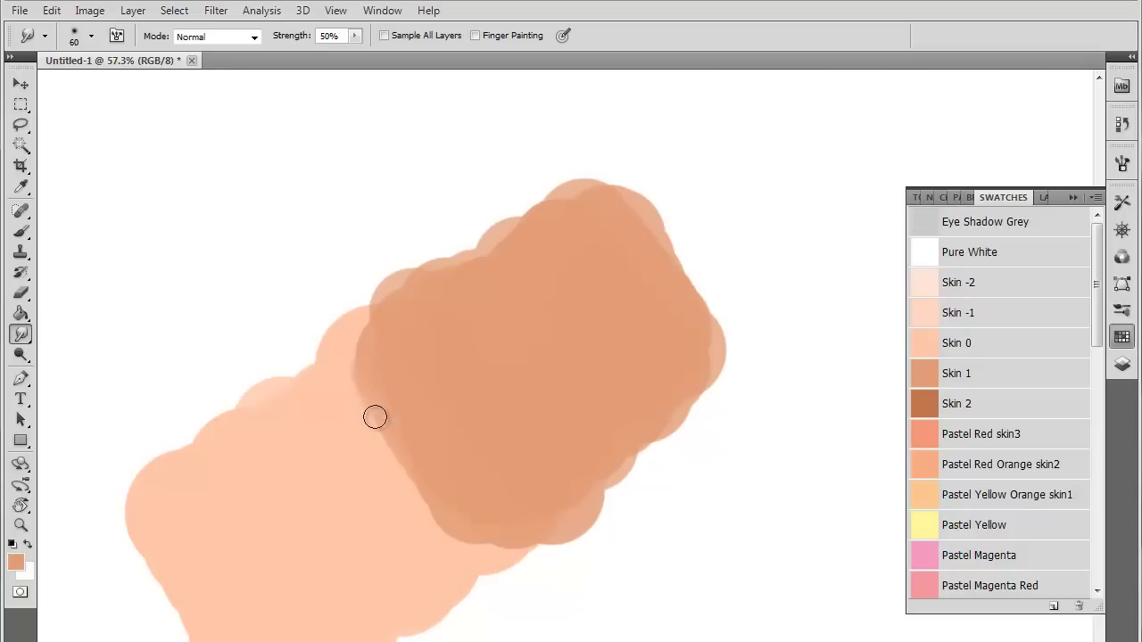
mouse_move(374, 416)
left_mouse_down()
mouse_move(387, 458)
mouse_move(400, 426)
mouse_move(411, 435)
mouse_move(415, 424)
mouse_move(425, 521)
mouse_move(425, 486)
mouse_move(442, 544)
mouse_move(455, 544)
mouse_move(463, 502)
mouse_move(485, 554)
mouse_move(420, 439)
mouse_move(399, 447)
mouse_move(399, 470)
mouse_move(366, 428)
mouse_move(356, 332)
mouse_move(364, 412)
mouse_move(392, 459)
mouse_move(438, 468)
mouse_move(487, 555)
mouse_move(495, 527)
mouse_move(513, 555)
mouse_move(527, 556)
mouse_move(531, 535)
mouse_move(484, 524)
mouse_move(461, 543)
left_mouse_up()
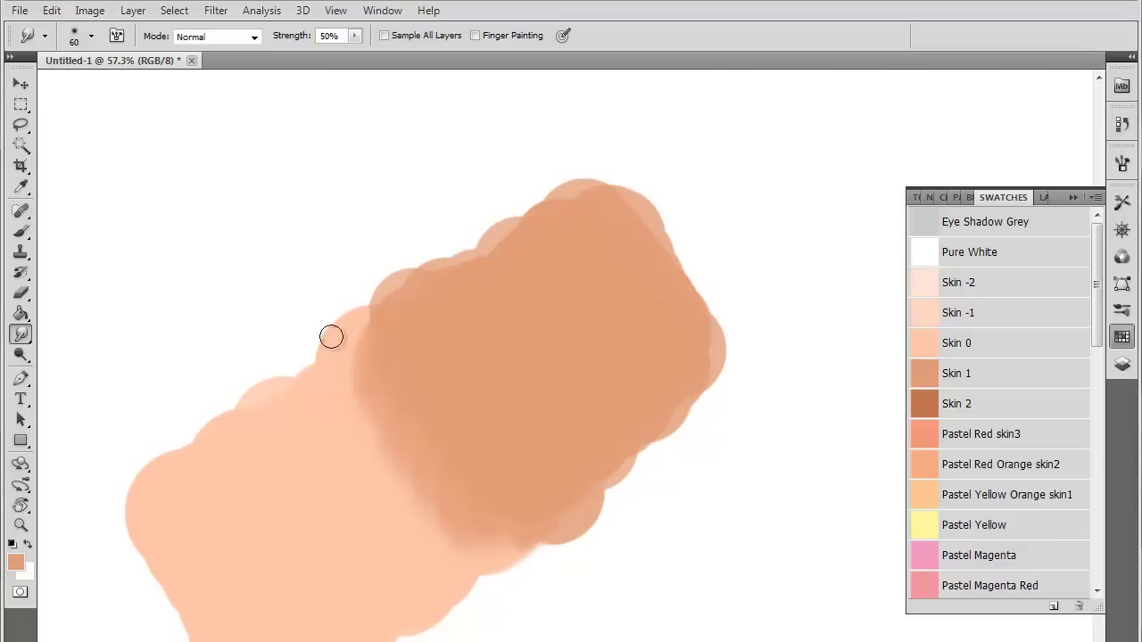
mouse_move(331, 337)
left_mouse_down()
mouse_move(376, 361)
mouse_move(333, 375)
mouse_move(394, 389)
mouse_move(346, 406)
mouse_move(411, 432)
mouse_move(421, 457)
mouse_move(389, 471)
mouse_move(474, 512)
mouse_move(468, 529)
mouse_move(445, 529)
mouse_move(451, 555)
mouse_move(497, 579)
left_mouse_up()
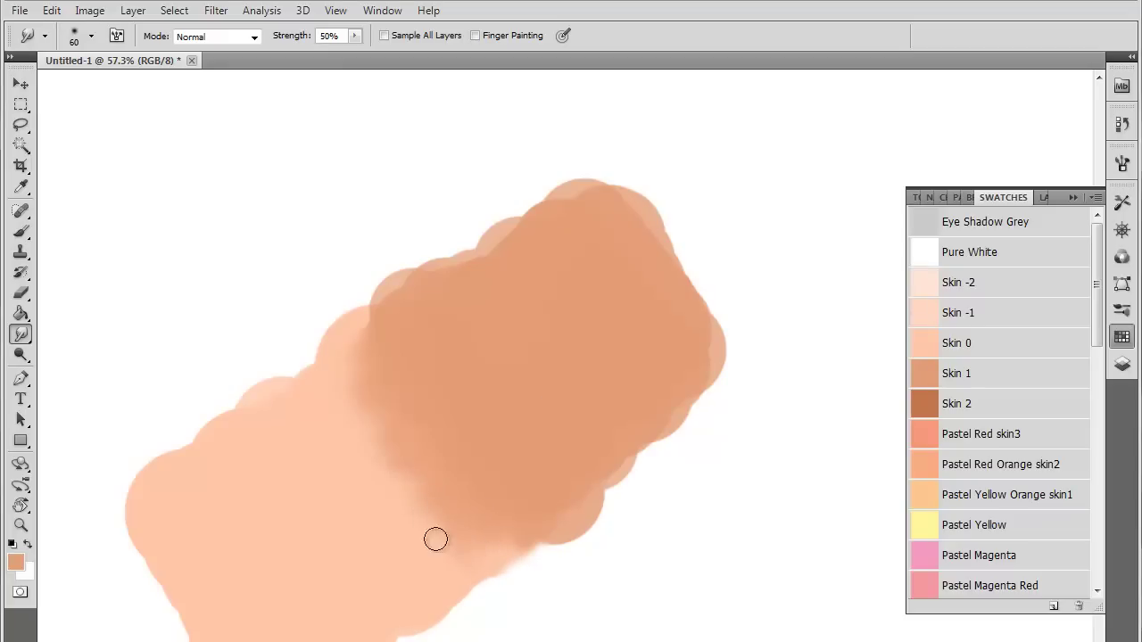
mouse_move(436, 539)
left_mouse_down()
mouse_move(361, 359)
mouse_move(339, 400)
mouse_move(366, 278)
mouse_move(359, 384)
mouse_move(388, 421)
mouse_move(373, 447)
mouse_move(555, 571)
left_mouse_up()
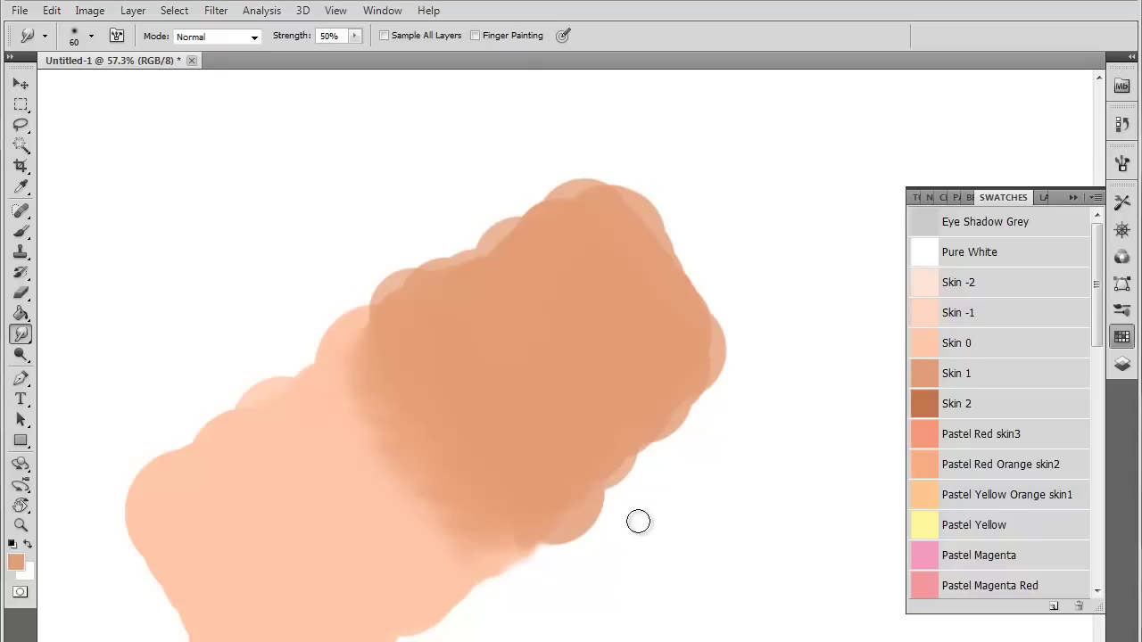
scroll(638, 522, "down", 2)
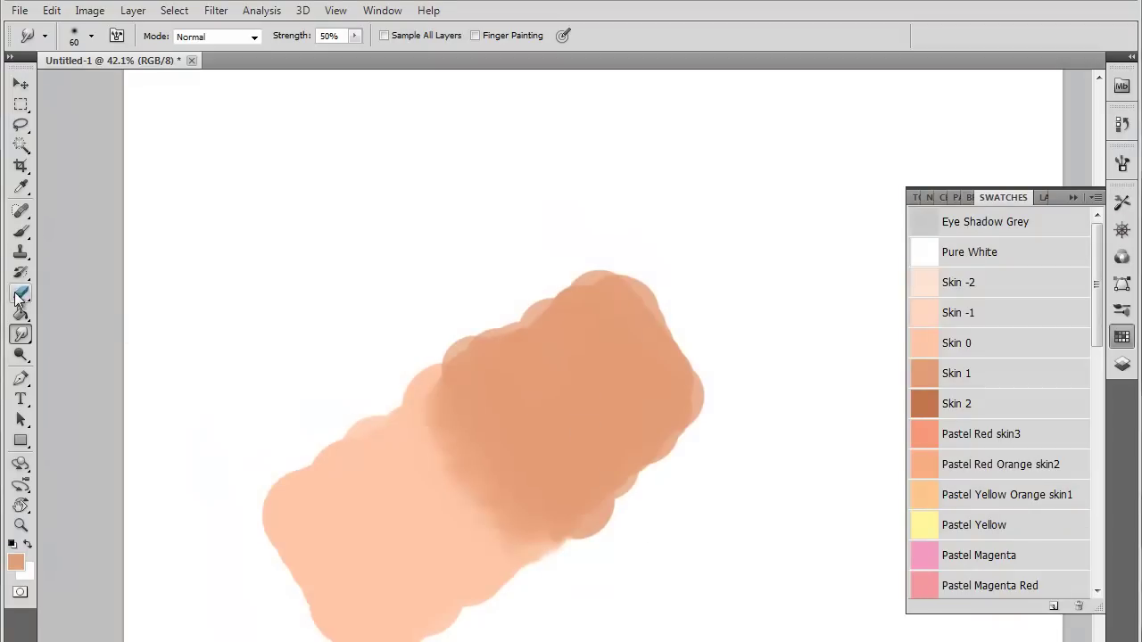
Try erasing with a 300 px Eraser, then step back to a blank white canvas
left_click(19, 294)
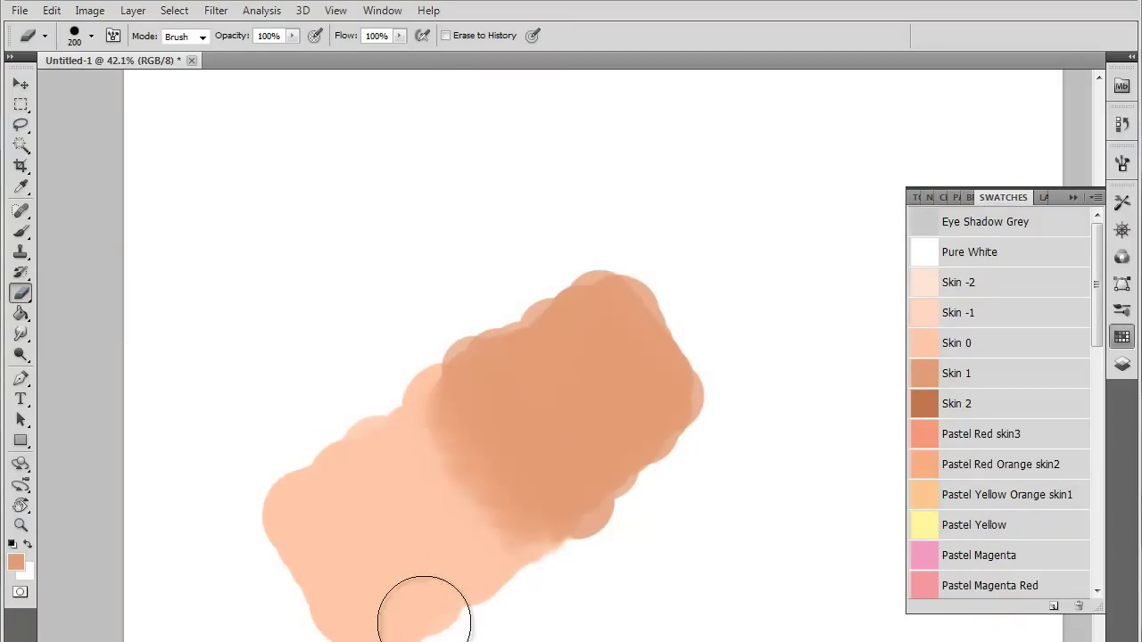
key("]")
mouse_move(424, 616)
left_mouse_down()
mouse_move(496, 591)
mouse_move(468, 553)
mouse_move(425, 566)
mouse_move(740, 292)
left_mouse_up()
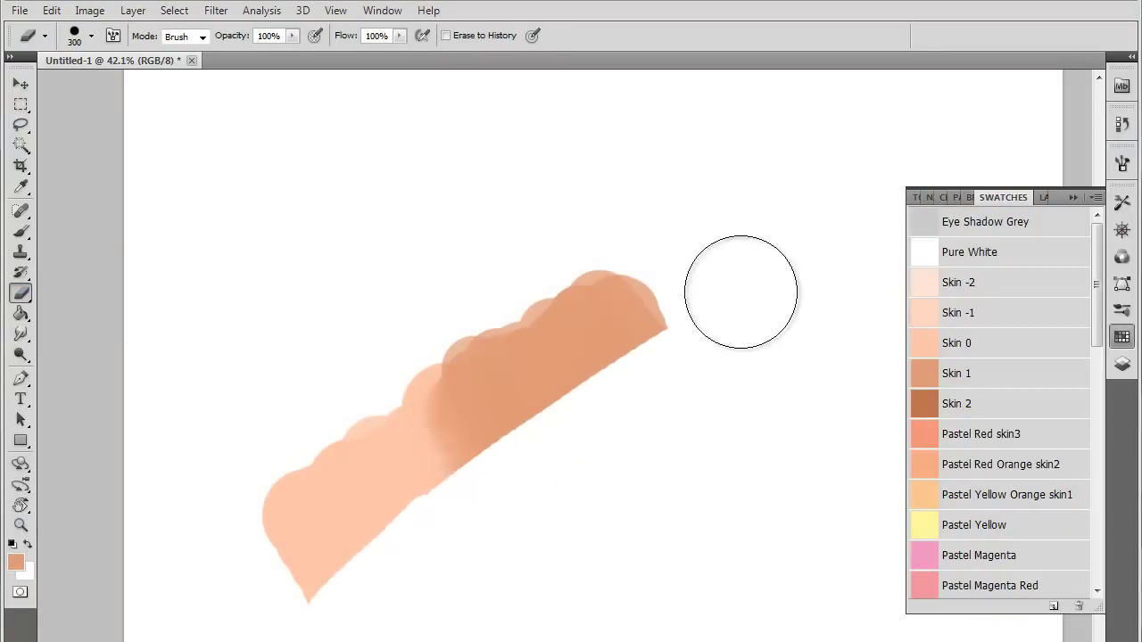
key("ctrl+alt+z")
key("ctrl+alt+z")
key("ctrl+alt+z")
key("ctrl+alt+z")
key("ctrl+alt+z")
key("ctrl+alt+z")
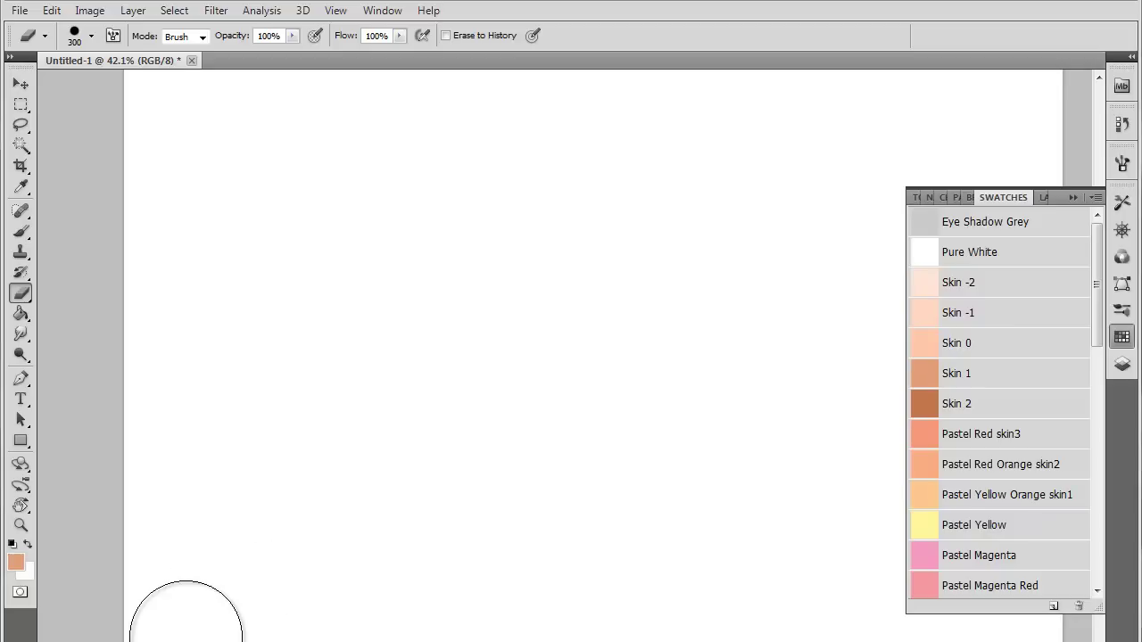
Select the Brush tool with the soft round 250 px preset
left_click(21, 231)
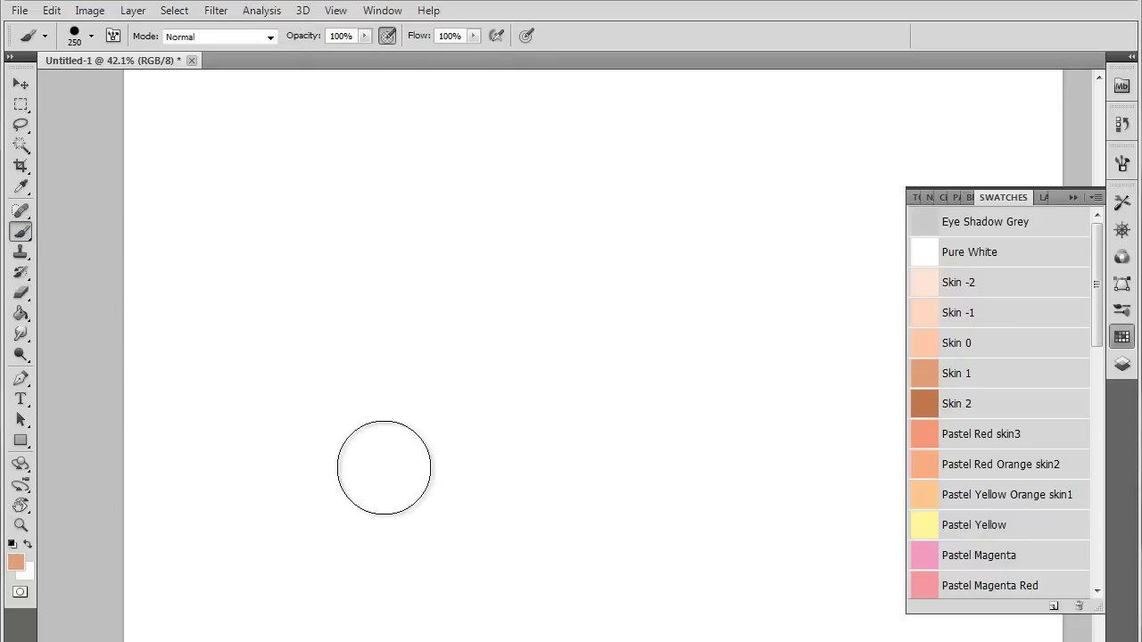
left_click(91, 36)
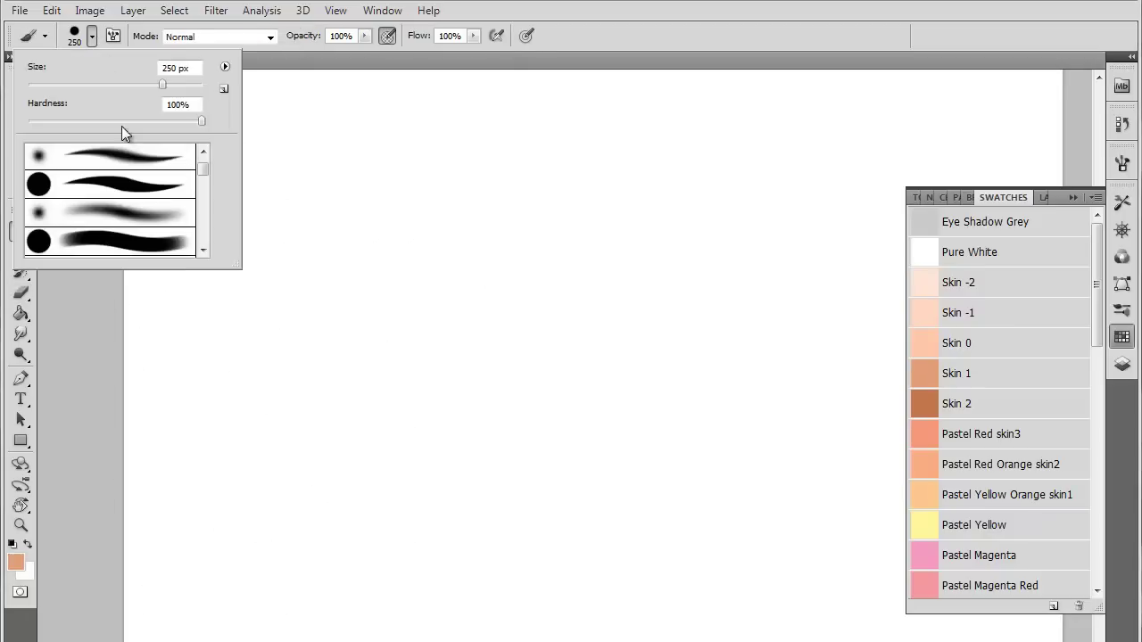
left_click(142, 218)
left_click(85, 442)
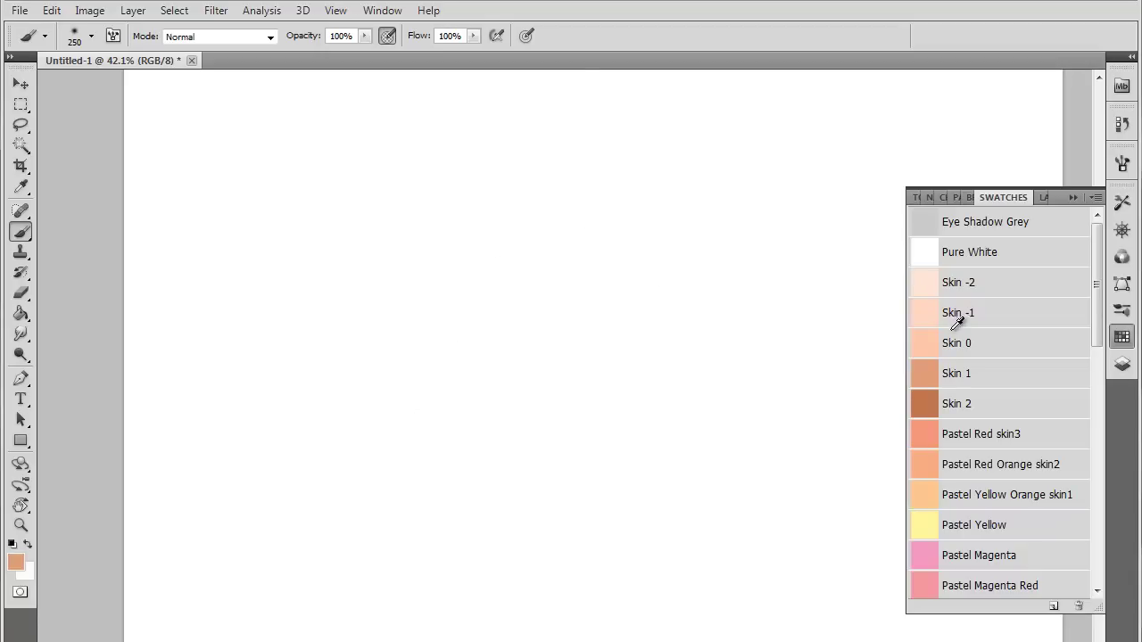
Paint a soft diagonal Skin 0 peach stroke, then darker Skin 1 over its upper-right end
left_click(983, 339)
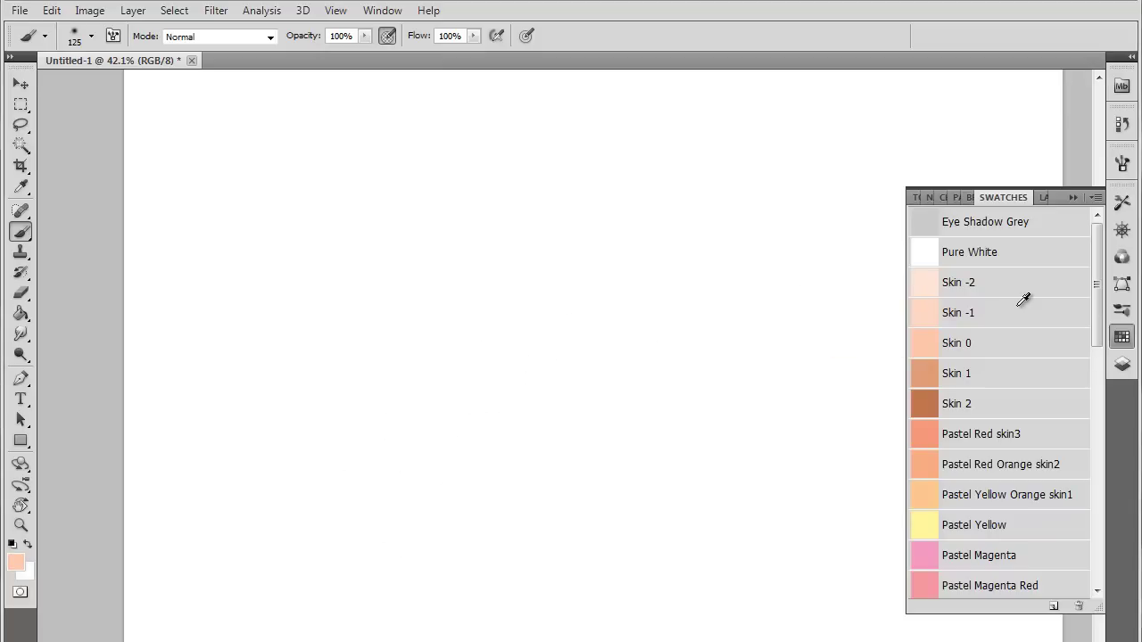
mouse_move(339, 441)
left_mouse_down()
mouse_move(514, 324)
mouse_move(497, 357)
mouse_move(525, 372)
mouse_move(515, 410)
mouse_move(310, 481)
mouse_move(371, 529)
mouse_move(467, 360)
mouse_move(467, 381)
left_mouse_up()
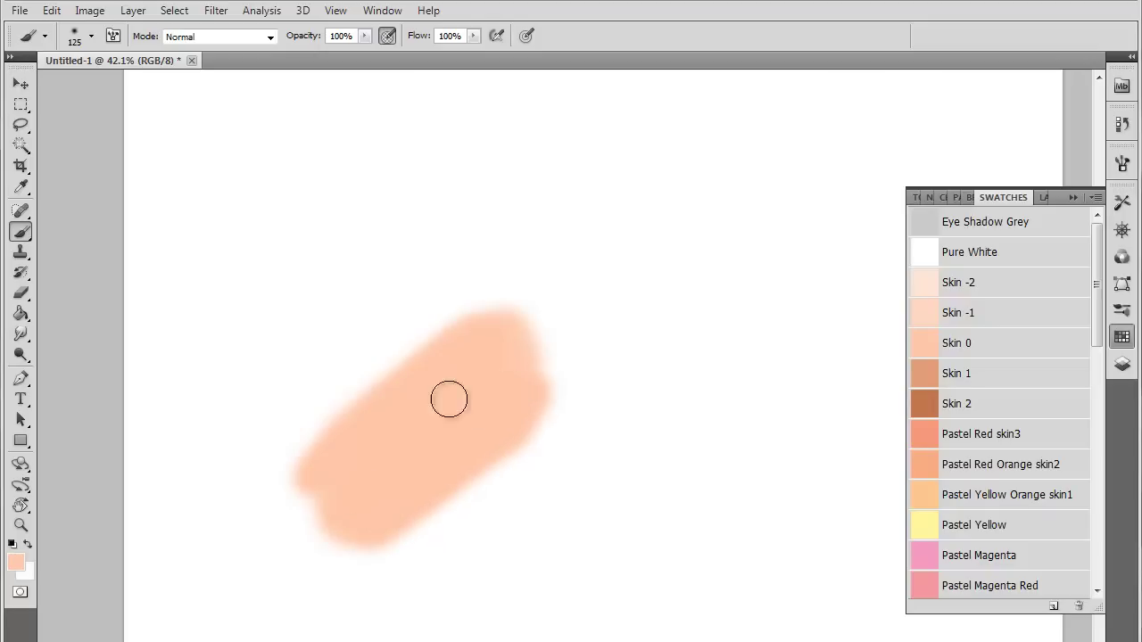
left_click(992, 368)
mouse_move(521, 426)
left_mouse_down()
mouse_move(584, 375)
mouse_move(612, 327)
mouse_move(495, 364)
mouse_move(494, 333)
mouse_move(568, 258)
mouse_move(589, 321)
mouse_move(540, 395)
mouse_move(528, 287)
mouse_move(581, 239)
left_mouse_up()
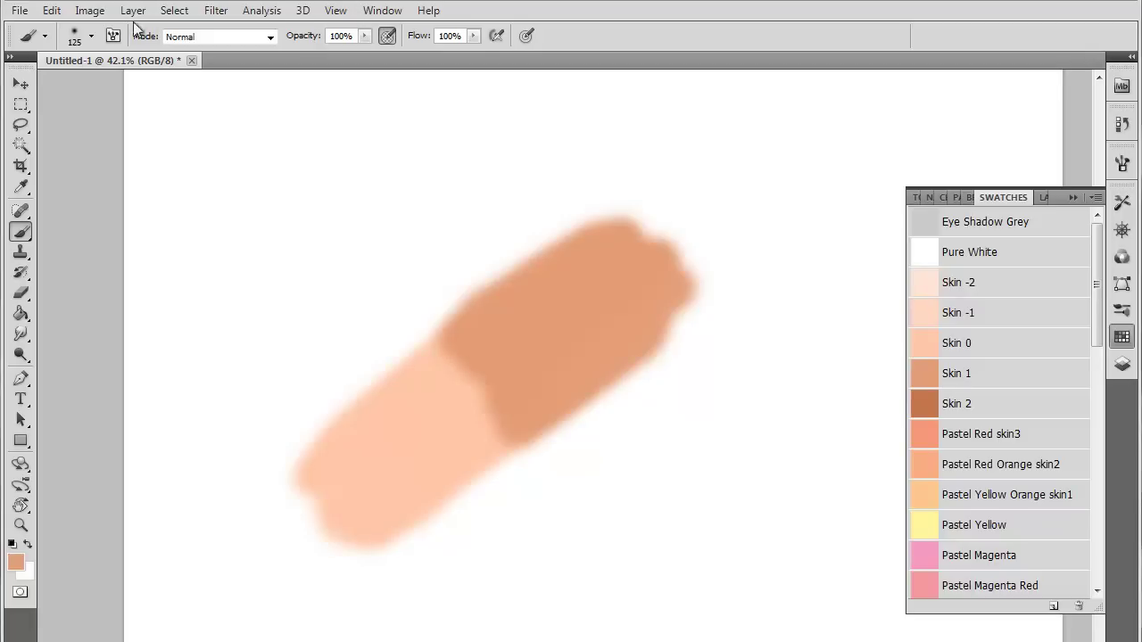
left_click(380, 11)
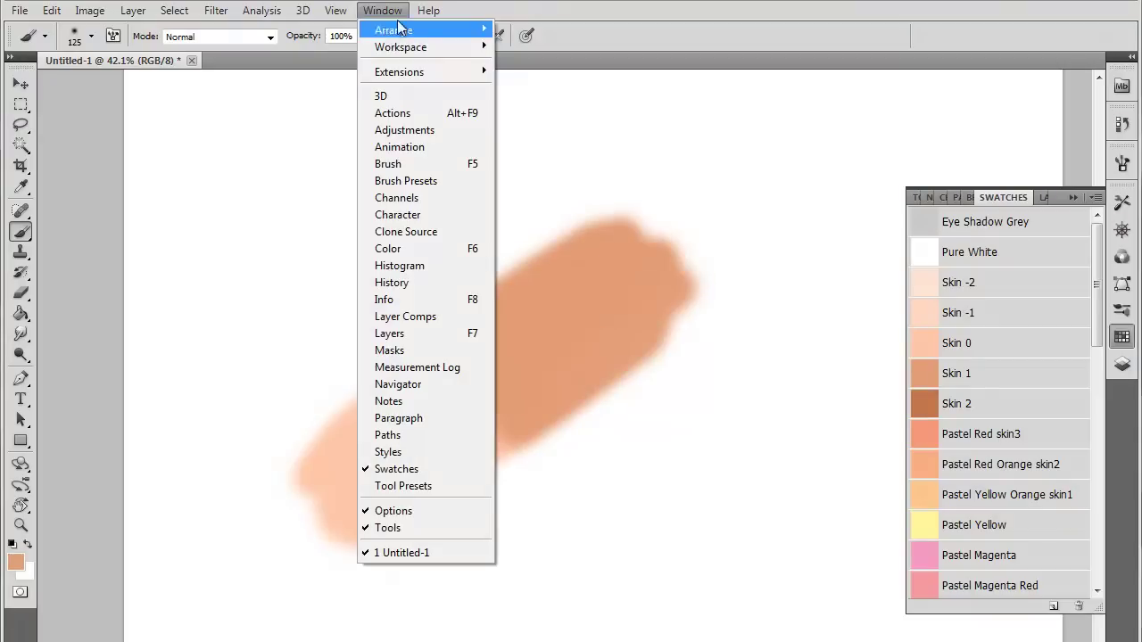
mouse_move(330, 18)
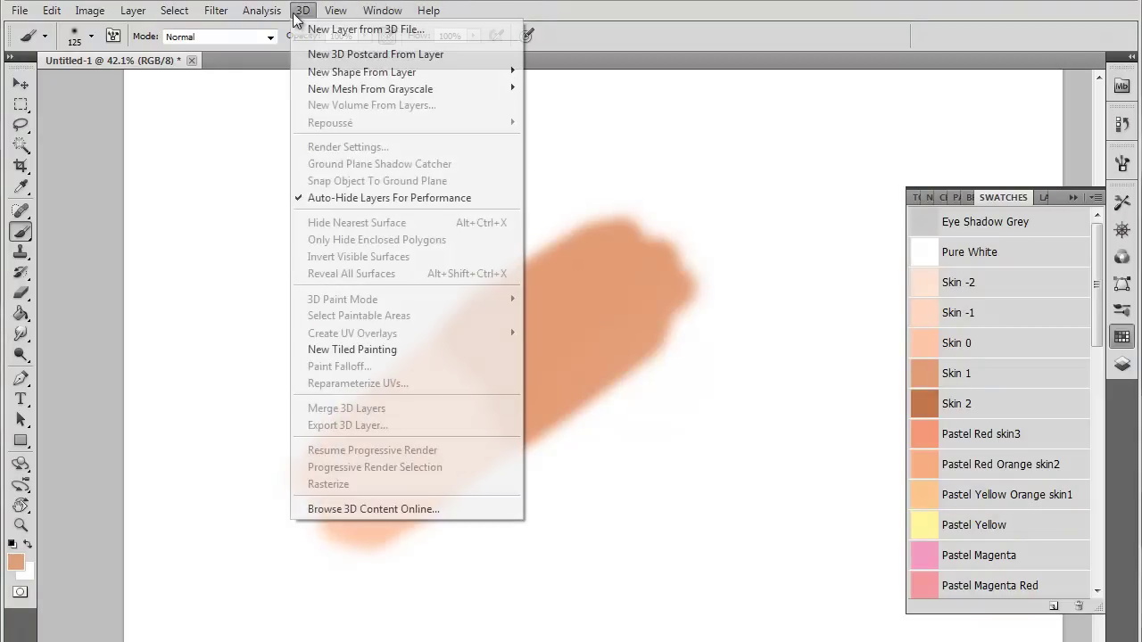
mouse_move(272, 16)
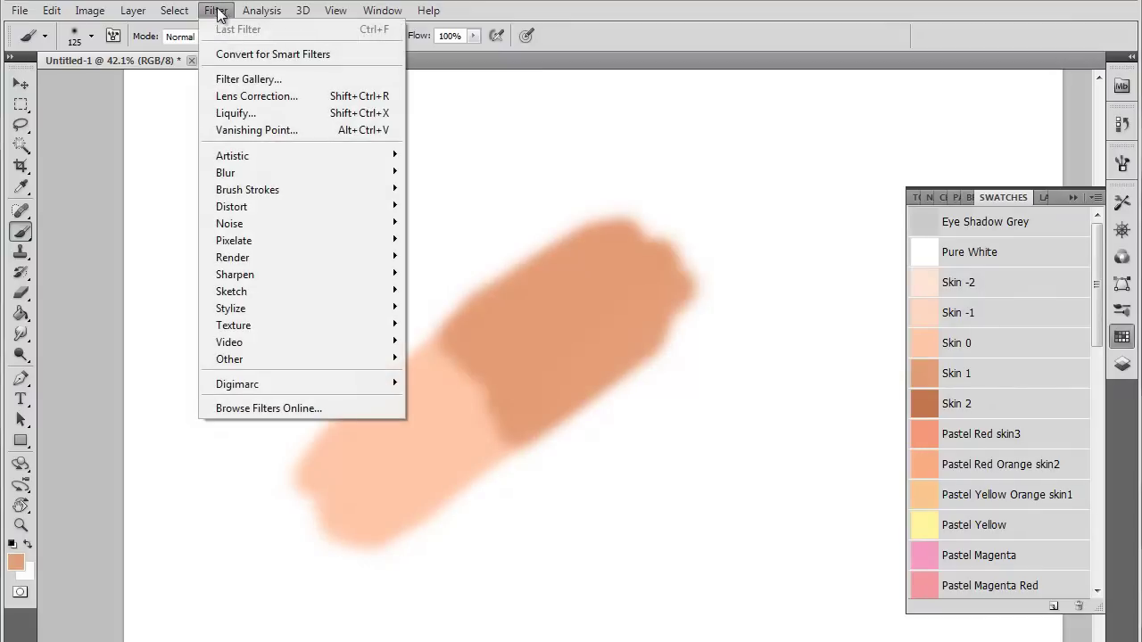
left_click(156, 11)
left_click(132, 11)
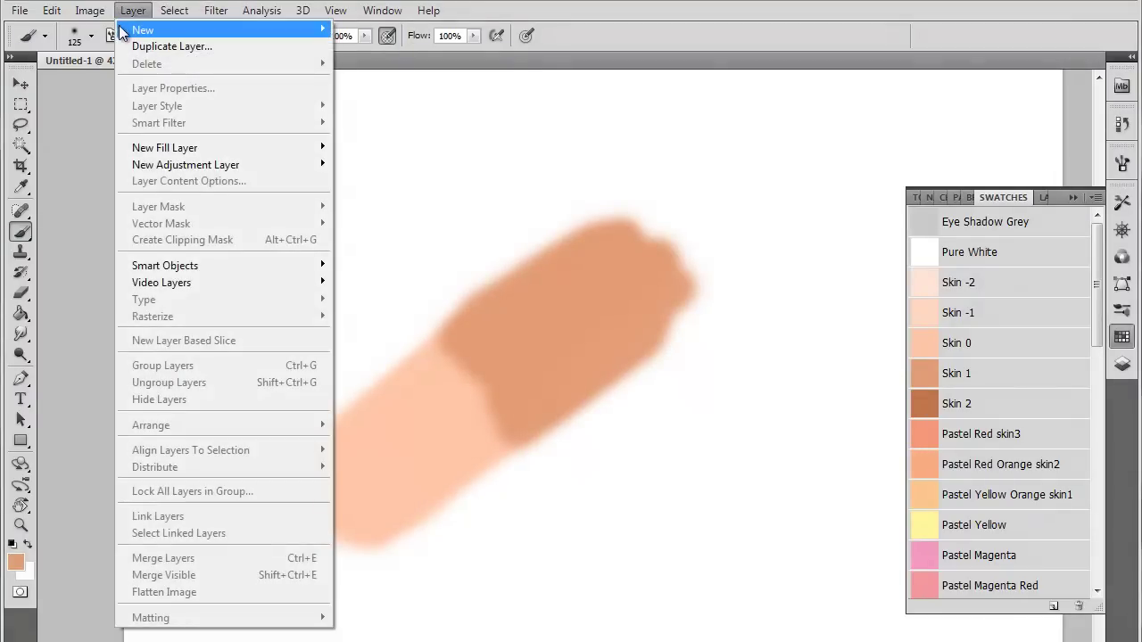
mouse_move(46, 25)
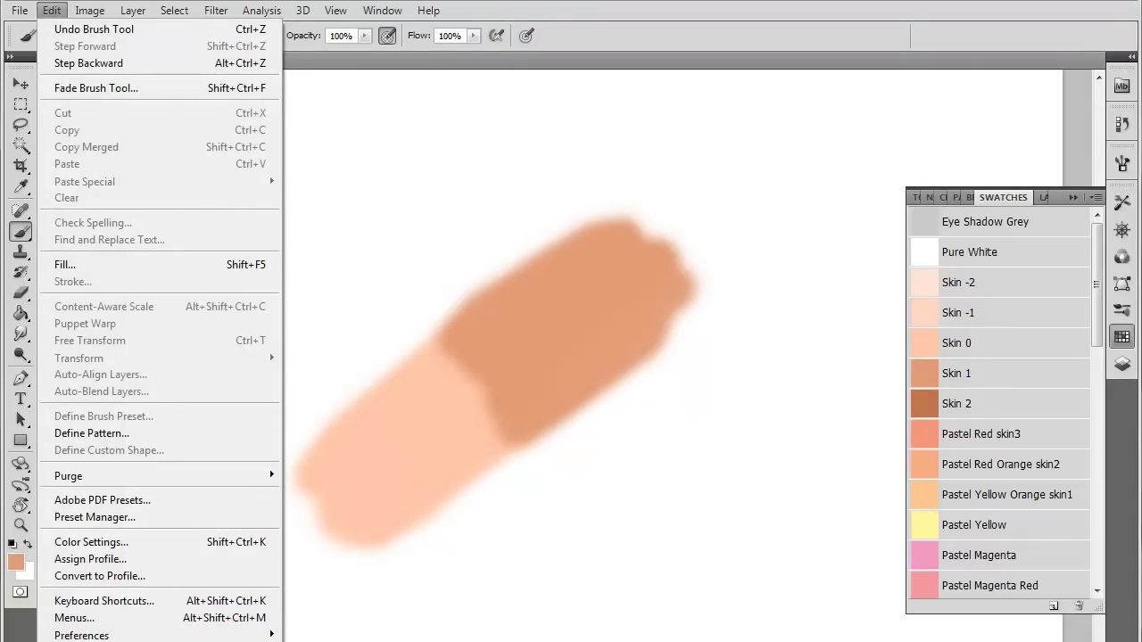
key("Escape")
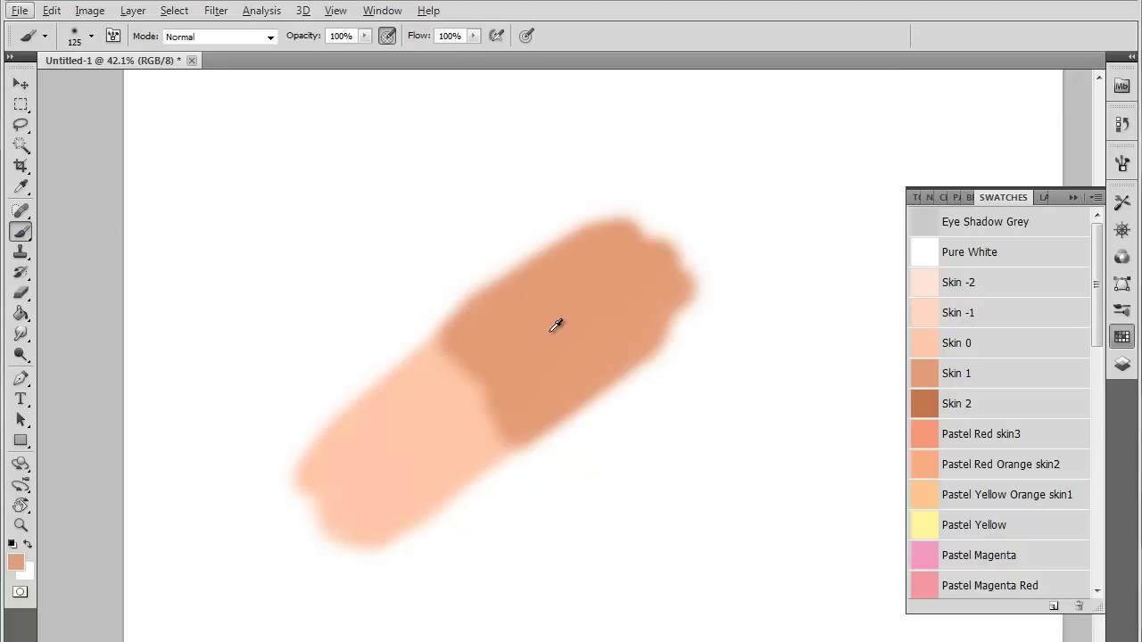
Alt-sample colours around the canvas, finishing on the light peach at the strip's lower-left end
left_click(601, 509, "alt")
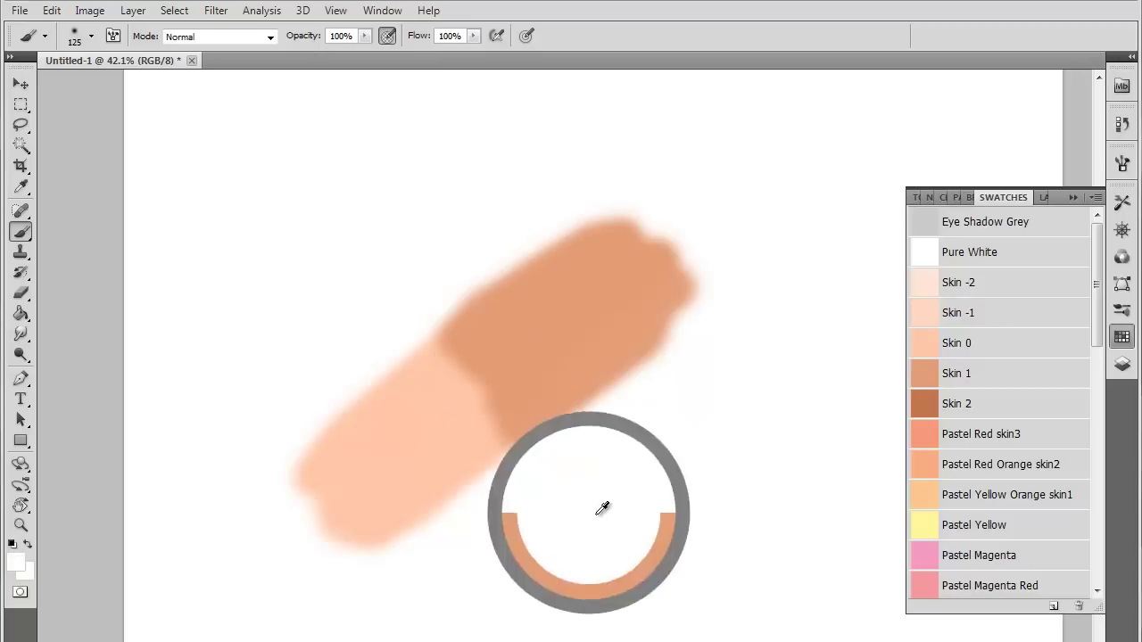
left_click(574, 342, "alt")
left_click(345, 268, "alt")
left_click(598, 147, "alt")
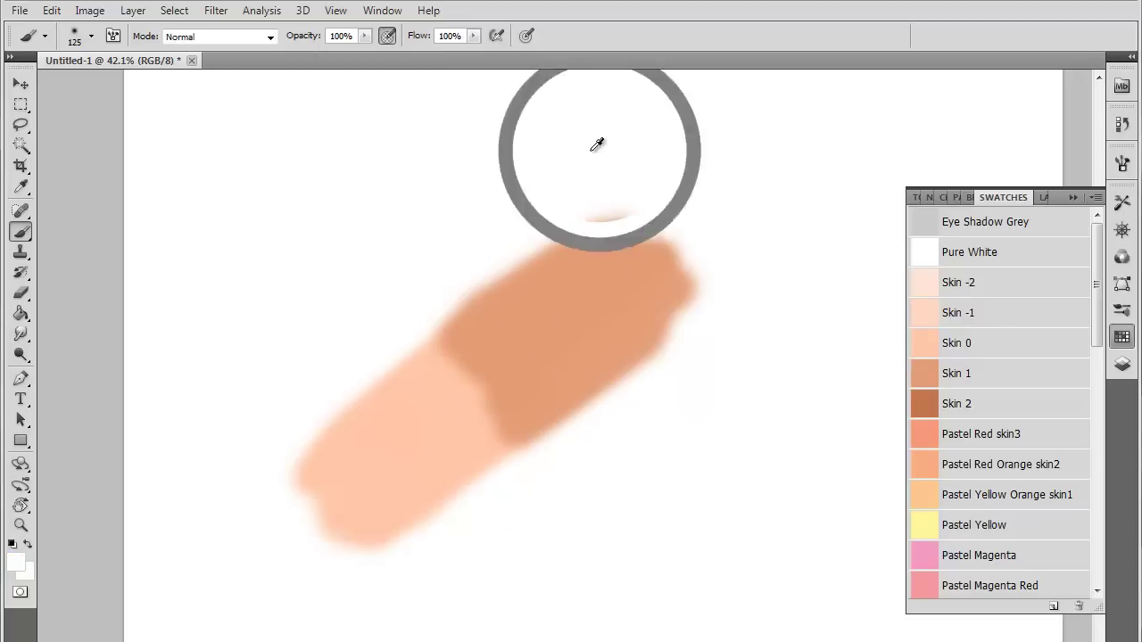
left_click(77, 362, "alt")
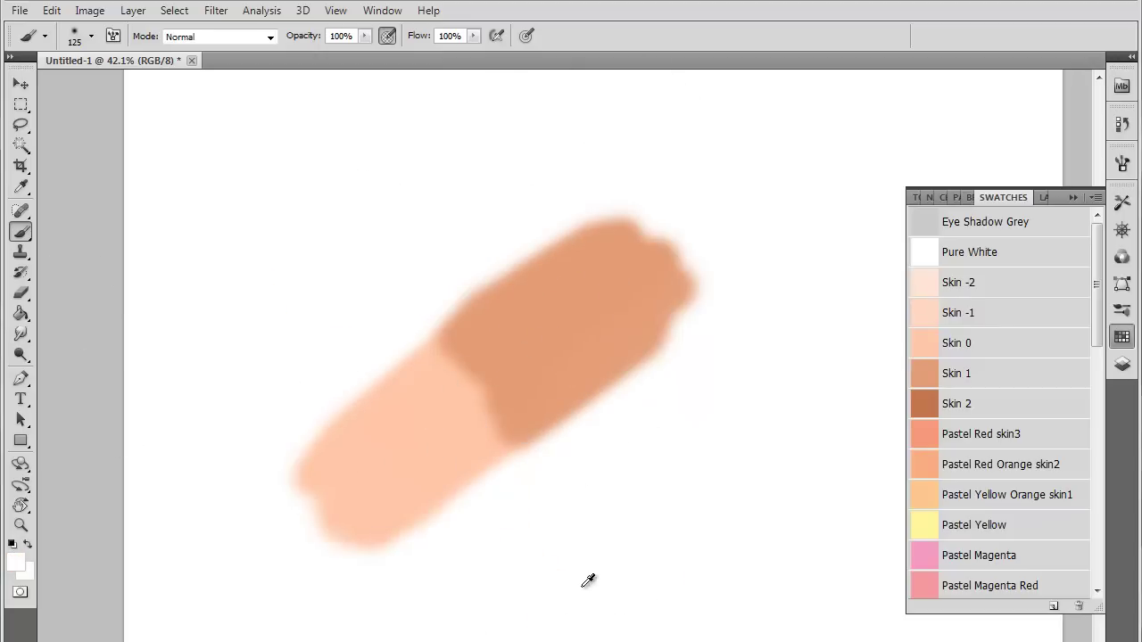
left_click(683, 395, "alt")
left_click(428, 458, "alt")
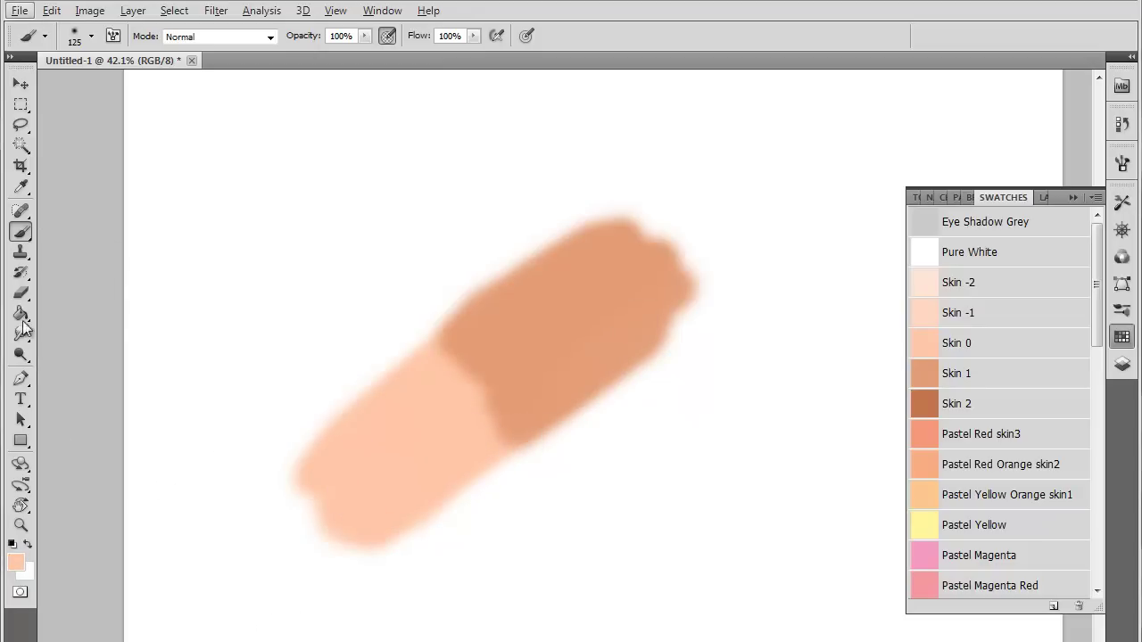
Enlarge the brush, sample the darker brown and paint it across the boundary into the light section
key("bracketright")
key("bracketright")
key("bracketright")
key("bracketright")
key("bracketright")
key("bracketright")
key("bracketright")
key("bracketleft")
key("bracketleft")
key("bracketleft")
key("bracketleft")
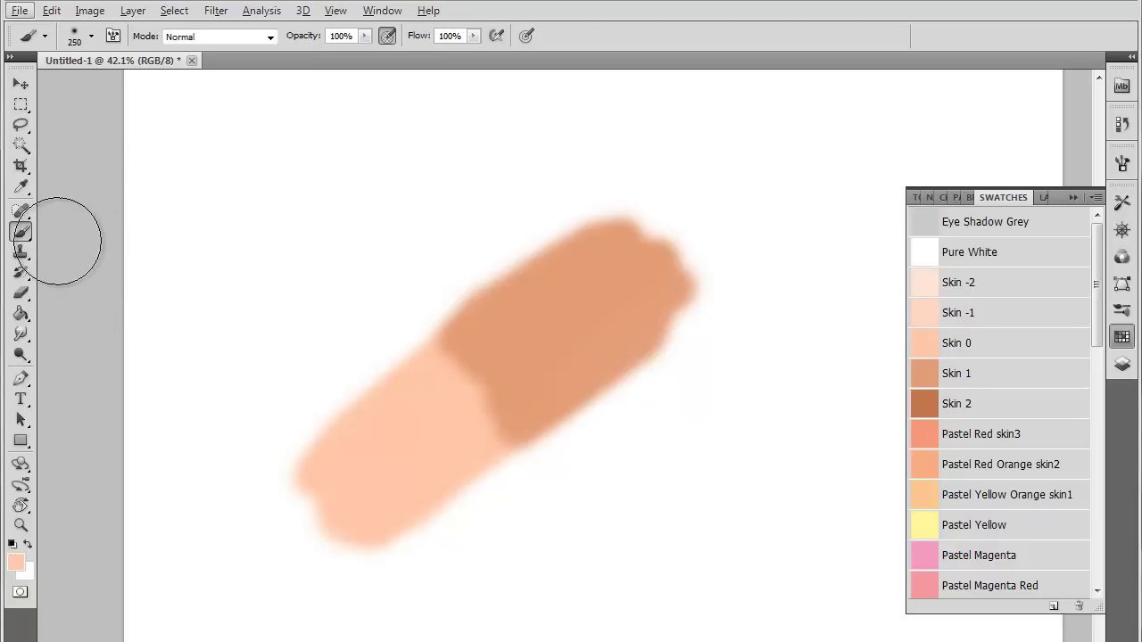
key("bracketleft")
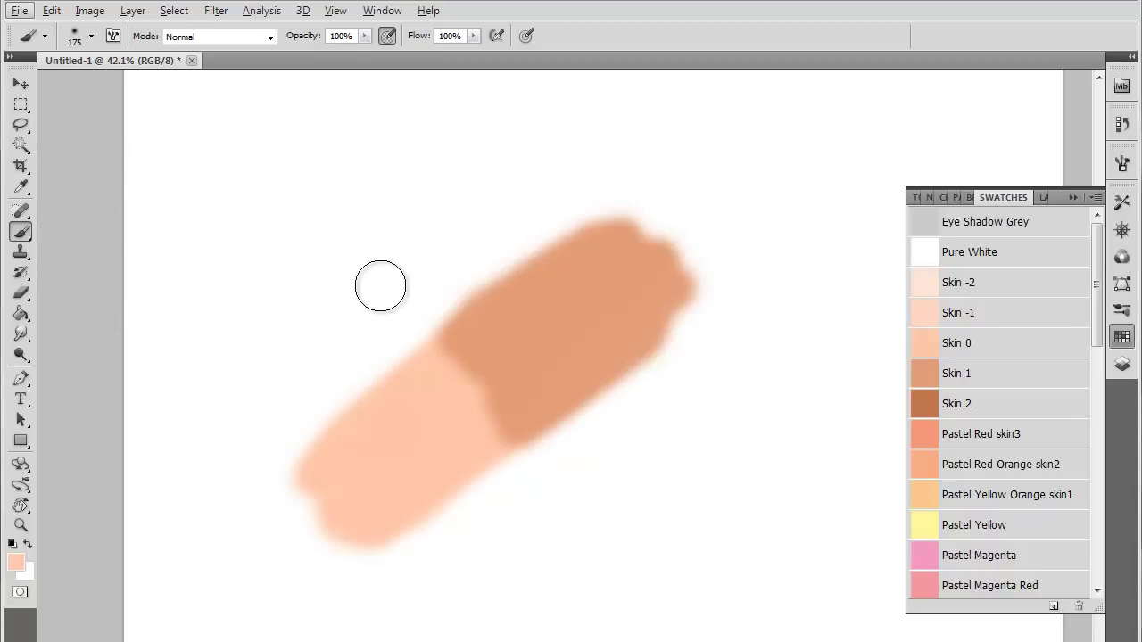
left_click(548, 327, "alt")
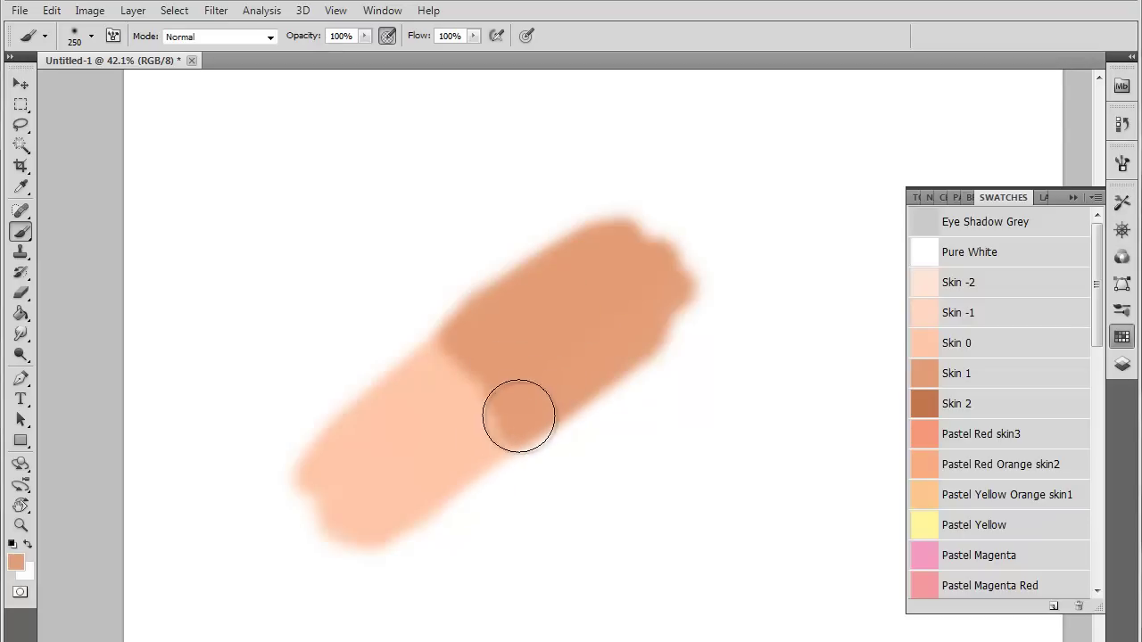
mouse_move(526, 409)
left_mouse_down()
mouse_move(446, 457)
mouse_move(516, 366)
mouse_move(514, 353)
mouse_move(459, 380)
mouse_move(445, 353)
left_mouse_up()
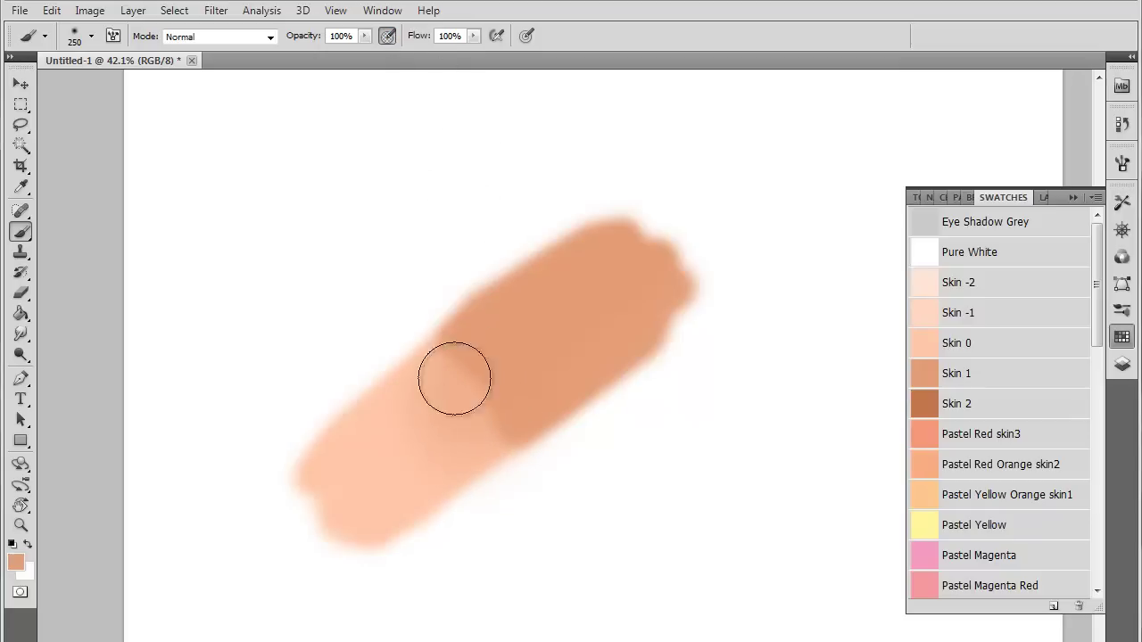
mouse_move(454, 379)
left_mouse_down()
mouse_move(470, 347)
mouse_move(466, 330)
mouse_move(417, 355)
mouse_move(493, 323)
mouse_move(445, 361)
left_mouse_up()
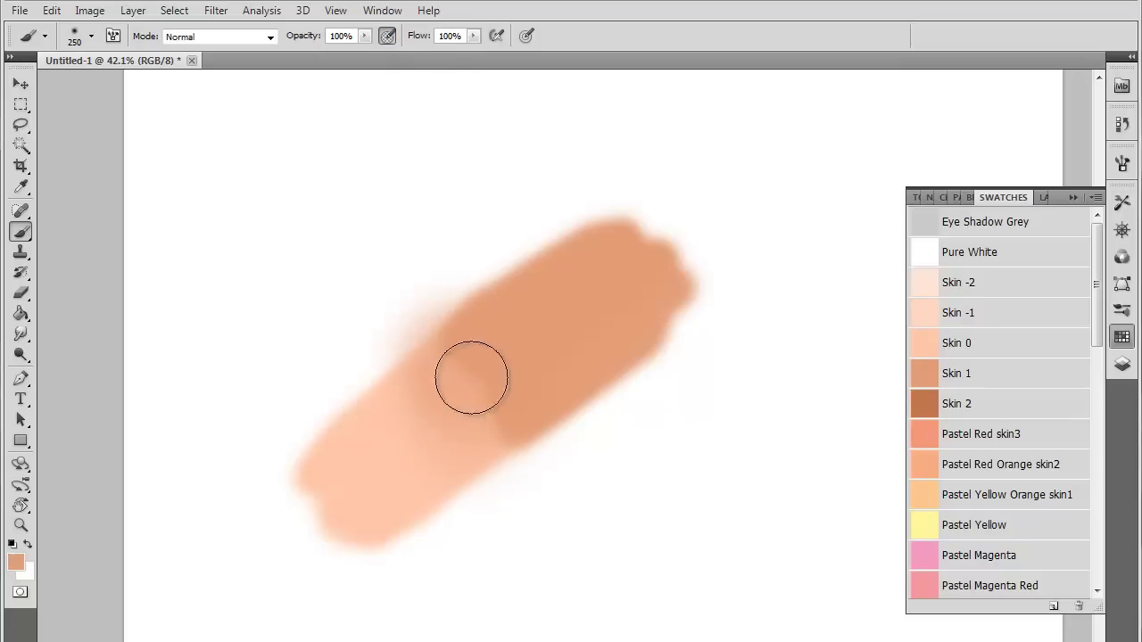
left_click_drag(527, 394, 501, 454)
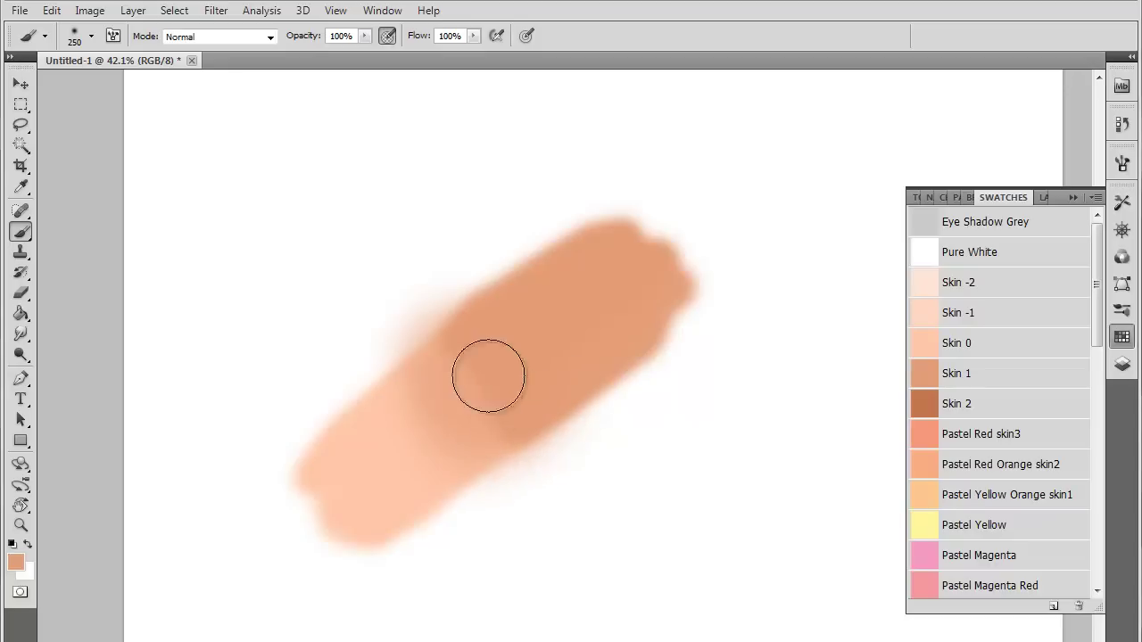
mouse_move(488, 375)
left_mouse_down()
mouse_move(439, 376)
mouse_move(451, 300)
left_mouse_up()
Sample the light peach and paint it back through the strip's middle to smooth the transition
left_click(403, 453, "alt")
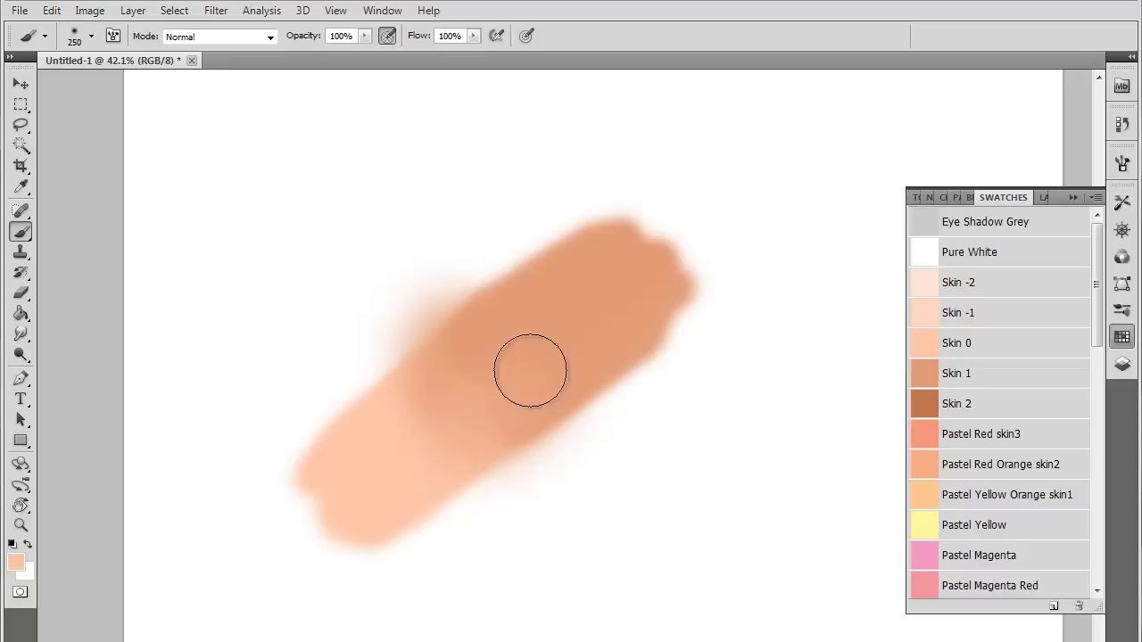
mouse_move(493, 329)
left_mouse_down()
mouse_move(373, 528)
mouse_move(502, 382)
mouse_move(453, 341)
mouse_move(410, 438)
mouse_move(484, 417)
mouse_move(476, 442)
mouse_move(540, 422)
mouse_move(515, 453)
mouse_move(479, 458)
left_mouse_up()
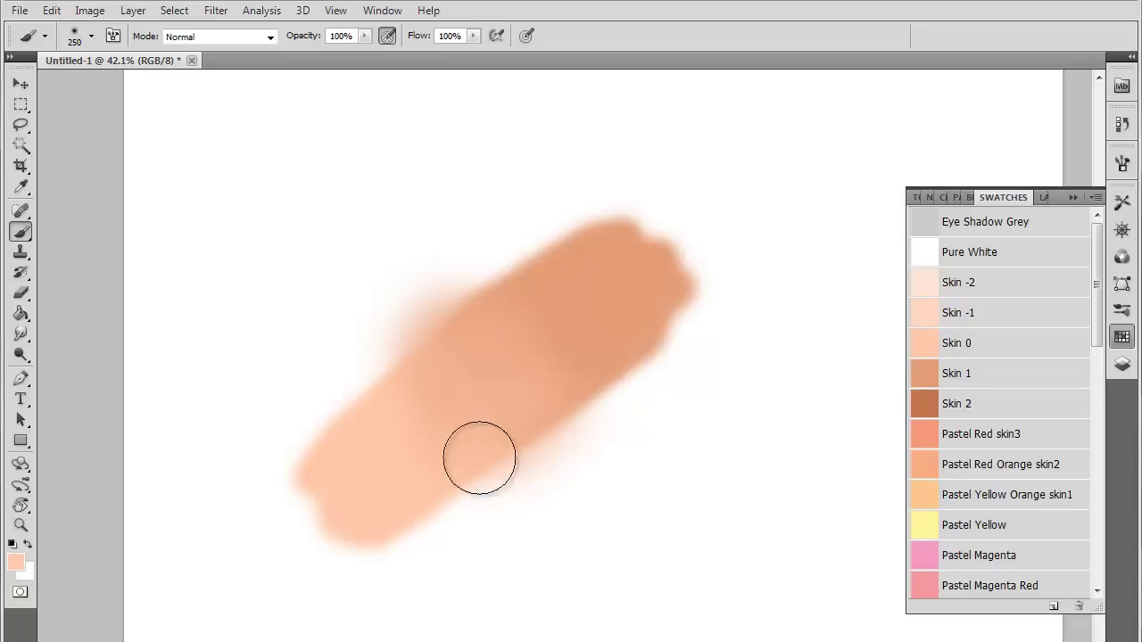
mouse_move(594, 310)
left_mouse_down()
mouse_move(556, 349)
mouse_move(570, 305)
mouse_move(484, 329)
mouse_move(466, 316)
mouse_move(593, 375)
mouse_move(545, 386)
mouse_move(501, 349)
mouse_move(487, 305)
mouse_move(519, 431)
mouse_move(517, 409)
mouse_move(450, 407)
mouse_move(456, 327)
mouse_move(516, 329)
mouse_move(461, 412)
mouse_move(413, 388)
mouse_move(520, 252)
mouse_move(434, 450)
mouse_move(390, 330)
left_mouse_up()
mouse_move(527, 330)
left_mouse_down()
mouse_move(472, 336)
mouse_move(485, 387)
left_mouse_up()
mouse_move(565, 299)
left_mouse_down()
mouse_move(423, 407)
mouse_move(437, 418)
mouse_move(424, 446)
mouse_move(409, 371)
mouse_move(448, 448)
mouse_move(455, 437)
mouse_move(402, 391)
mouse_move(438, 446)
mouse_move(419, 387)
mouse_move(460, 445)
mouse_move(428, 414)
mouse_move(493, 332)
mouse_move(576, 316)
mouse_move(513, 334)
left_mouse_up()
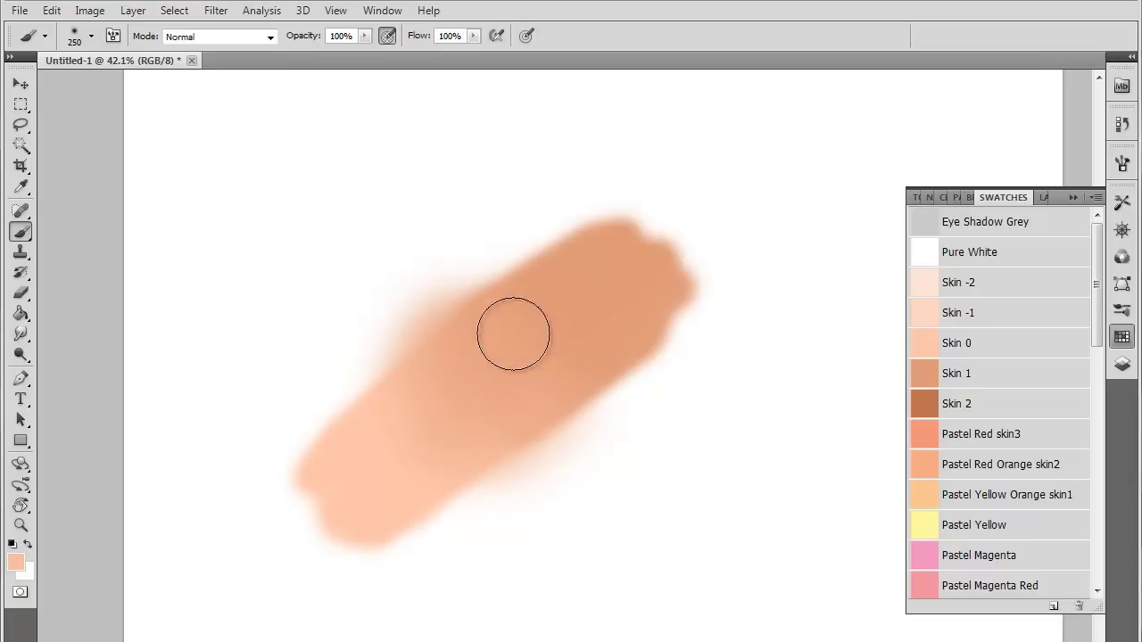
left_click(21, 291)
Erase the soft fringes along the strip's upper and lower edges
mouse_move(374, 373)
left_mouse_down()
mouse_move(701, 140)
mouse_move(255, 466)
mouse_move(784, 83)
left_mouse_up()
mouse_move(331, 598)
left_mouse_down()
mouse_move(742, 294)
mouse_move(442, 557)
mouse_move(391, 632)
mouse_move(465, 515)
mouse_move(358, 556)
mouse_move(285, 485)
mouse_move(338, 536)
mouse_move(619, 377)
mouse_move(626, 193)
mouse_move(708, 279)
mouse_move(669, 268)
mouse_move(619, 194)
left_mouse_up()
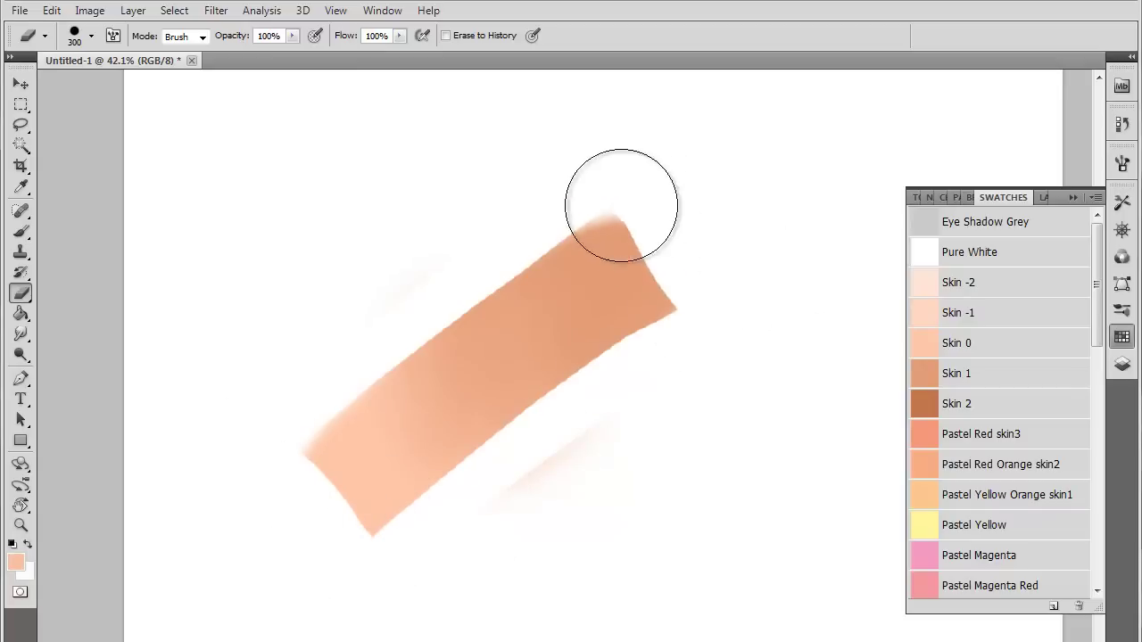
left_click(21, 231)
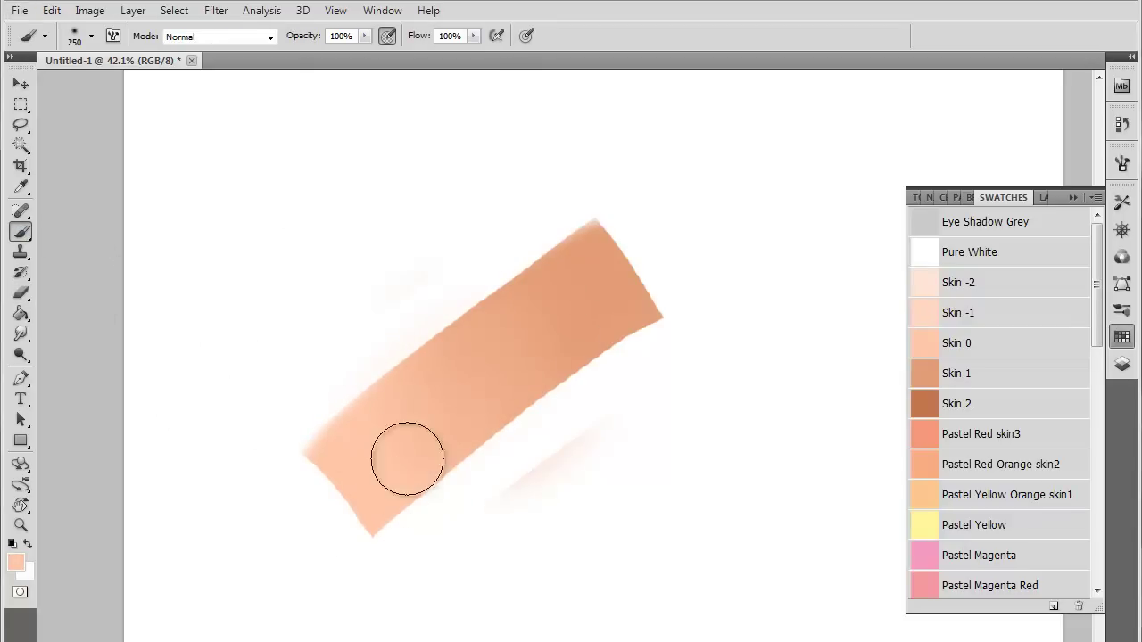
Touch up the dark end, then paint deep Skin 2 brown over the strip's upper end
left_click(620, 280, "alt")
left_click_drag(592, 275, 586, 326)
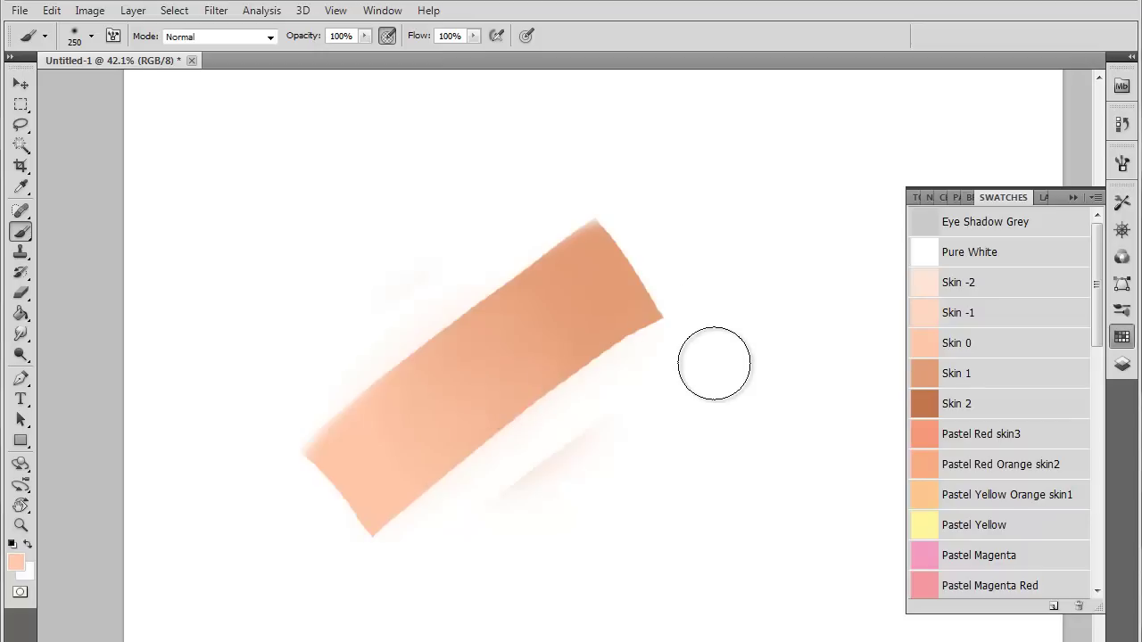
left_click(999, 407)
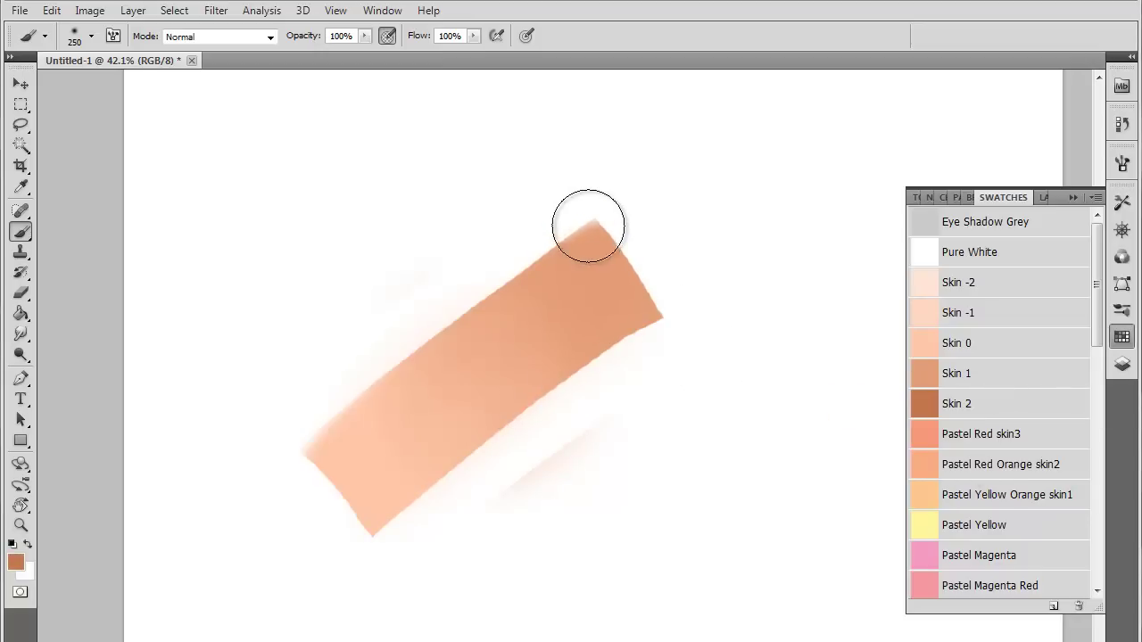
mouse_move(616, 219)
left_mouse_down()
mouse_move(568, 259)
mouse_move(613, 231)
mouse_move(588, 272)
mouse_move(649, 242)
mouse_move(622, 281)
mouse_move(695, 253)
mouse_move(713, 273)
mouse_move(731, 261)
mouse_move(737, 276)
mouse_move(632, 299)
mouse_move(651, 248)
left_mouse_up()
mouse_move(664, 187)
left_mouse_down()
mouse_move(612, 208)
mouse_move(629, 189)
mouse_move(597, 201)
mouse_move(660, 222)
mouse_move(650, 250)
mouse_move(687, 248)
mouse_move(657, 295)
mouse_move(714, 274)
mouse_move(665, 214)
mouse_move(612, 210)
mouse_move(572, 225)
mouse_move(506, 301)
mouse_move(548, 288)
mouse_move(555, 404)
mouse_move(565, 399)
mouse_move(555, 379)
mouse_move(616, 268)
mouse_move(493, 321)
mouse_move(527, 273)
mouse_move(542, 349)
mouse_move(508, 357)
left_mouse_up()
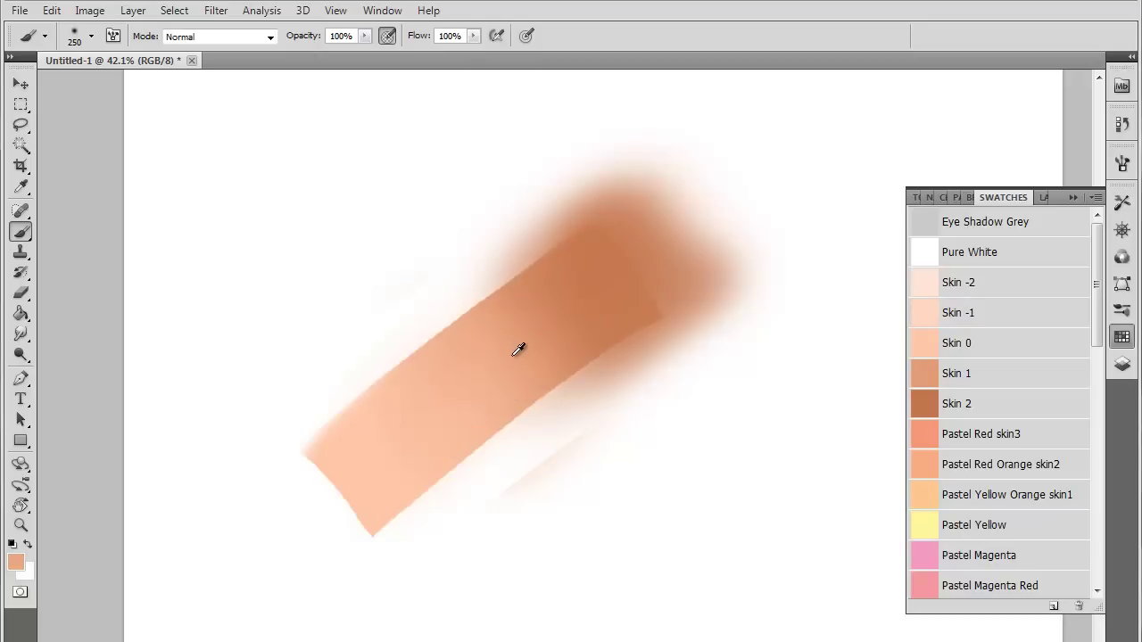
mouse_move(544, 273)
left_mouse_down()
mouse_move(480, 305)
mouse_move(474, 336)
mouse_move(566, 308)
mouse_move(575, 321)
mouse_move(540, 387)
mouse_move(618, 353)
left_mouse_up()
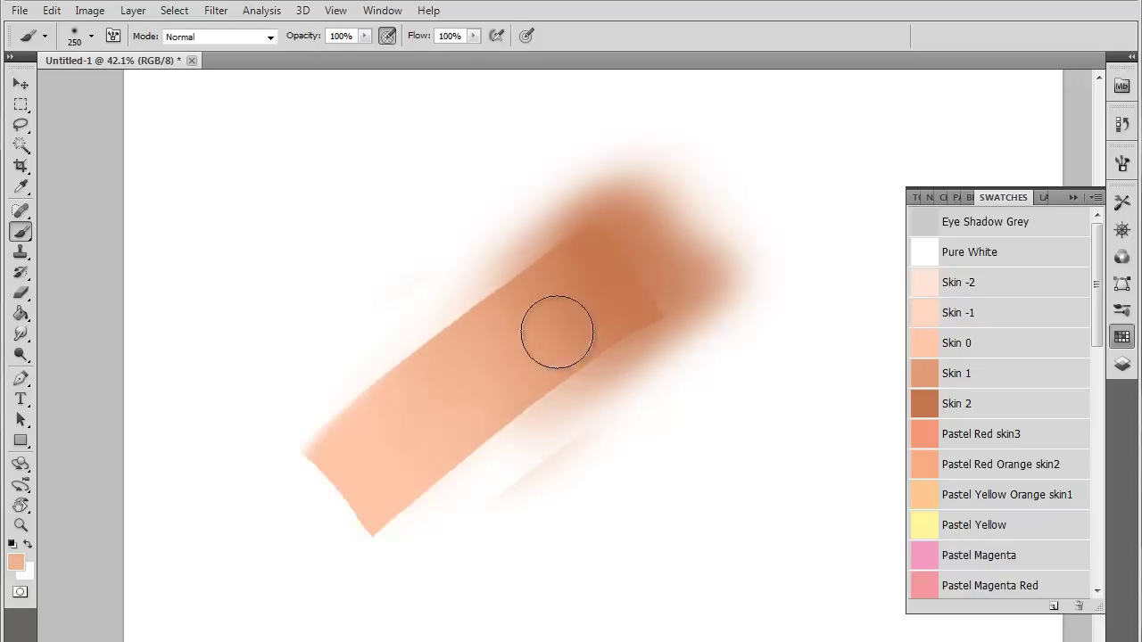
Sample the darker brown, then erase the brown haze along the strip's upper edge
left_click(613, 244, "alt")
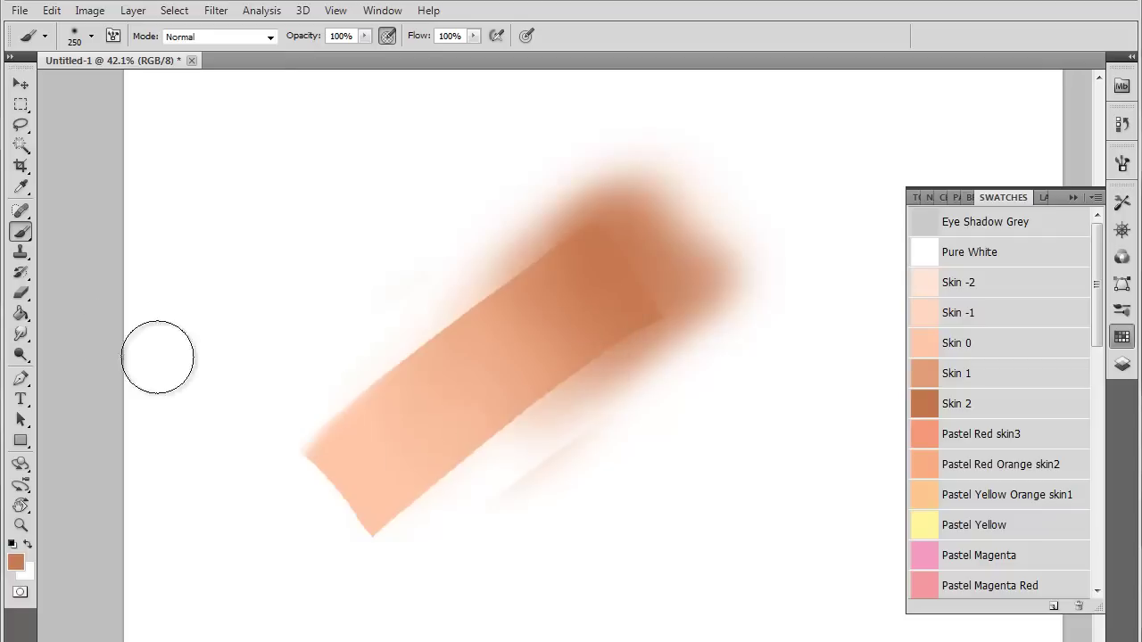
left_click(21, 292)
mouse_move(428, 330)
left_mouse_down()
mouse_move(781, 123)
mouse_move(565, 237)
mouse_move(449, 319)
mouse_move(729, 139)
mouse_move(567, 311)
mouse_move(329, 426)
mouse_move(364, 385)
mouse_move(686, 183)
mouse_move(311, 523)
mouse_move(442, 489)
mouse_move(622, 371)
mouse_move(348, 559)
mouse_move(655, 333)
mouse_move(571, 377)
mouse_move(413, 544)
mouse_move(675, 281)
mouse_move(626, 227)
mouse_move(643, 264)
mouse_move(677, 278)
mouse_move(634, 175)
mouse_move(759, 318)
mouse_move(725, 255)
mouse_move(741, 226)
left_mouse_up()
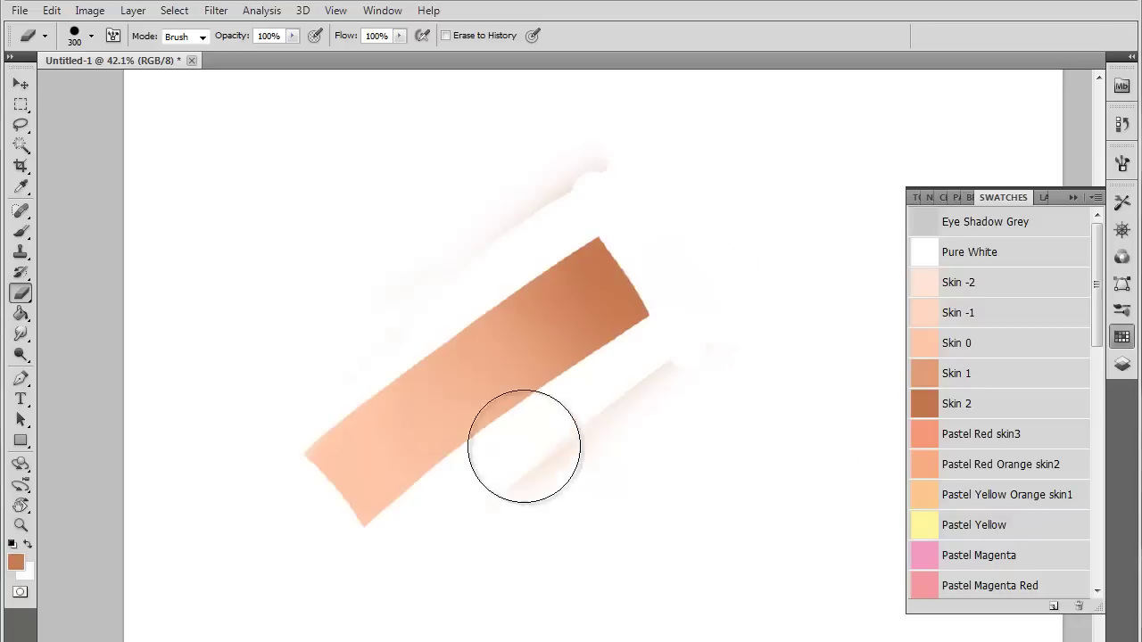
Erase the pale smudge below the strip's lower edge, then switch back to the Brush
left_click_drag(526, 438, 520, 476)
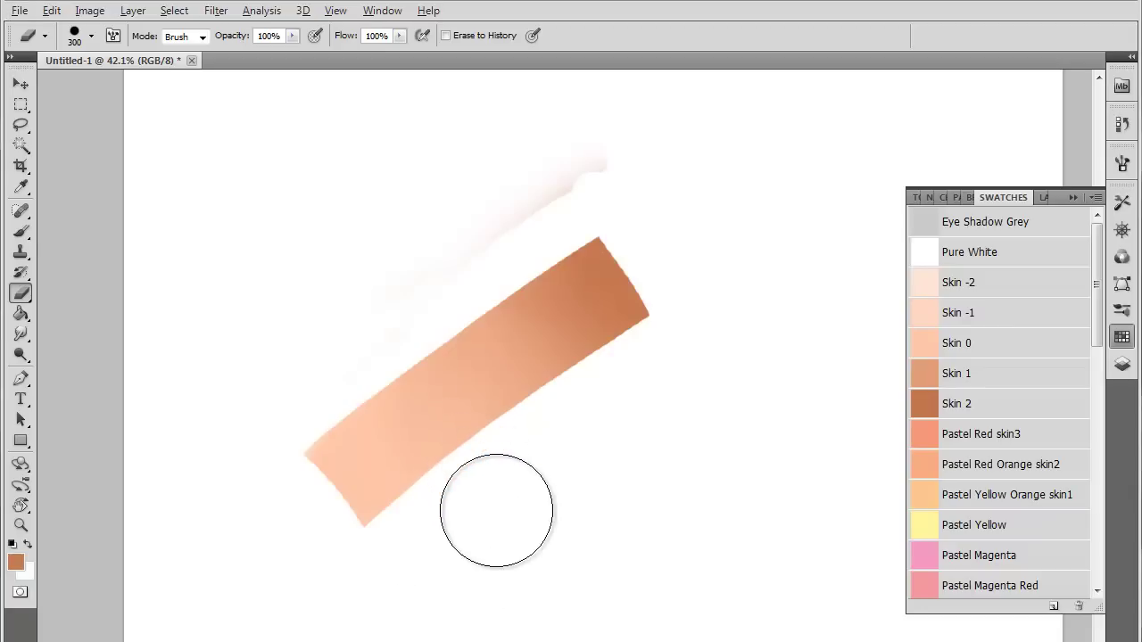
key("b")
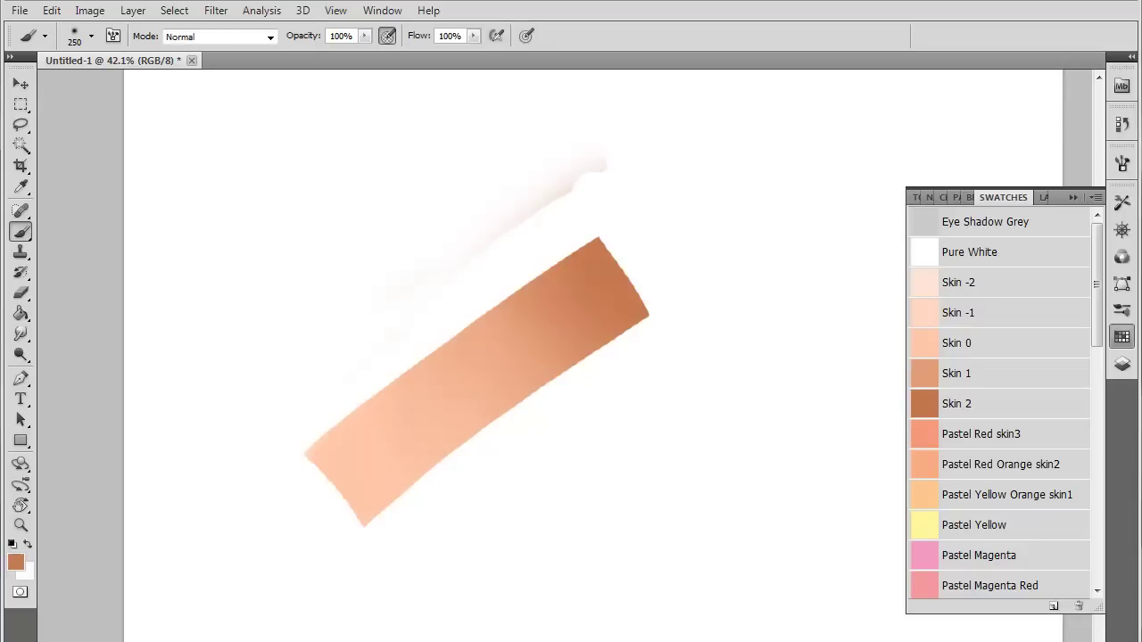